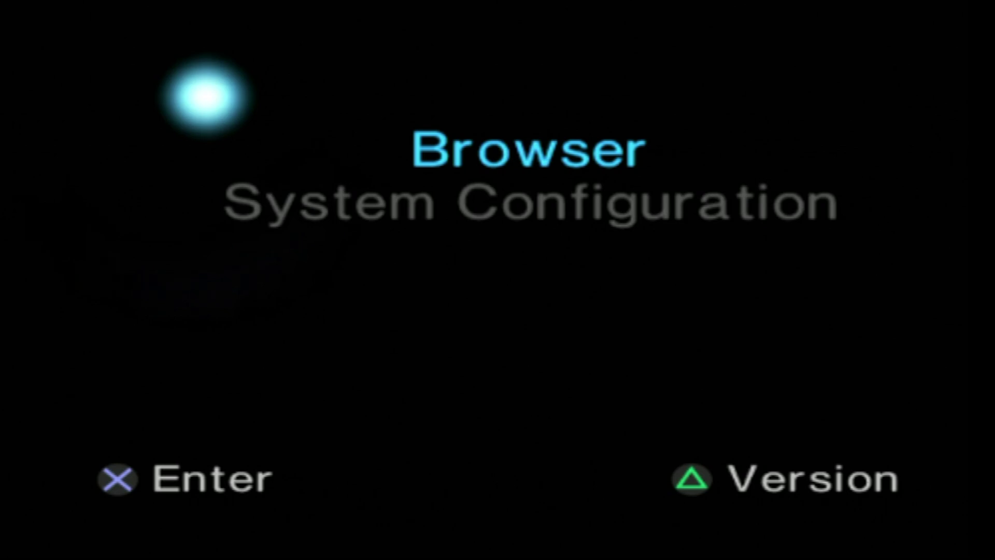
Open the console's version information and examine the console model number and DVD Player version.
key(i)
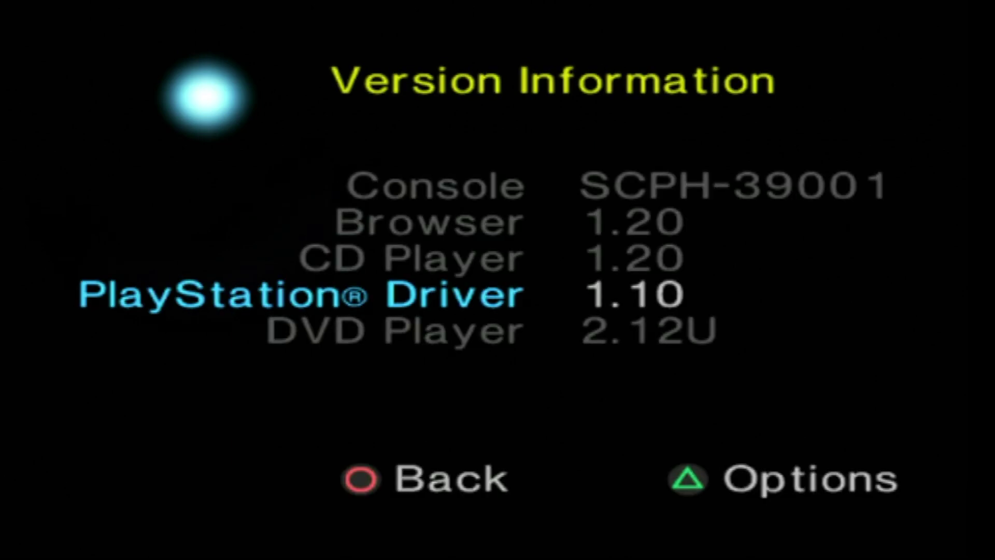
key(Up)
key(Up)
key(Up)
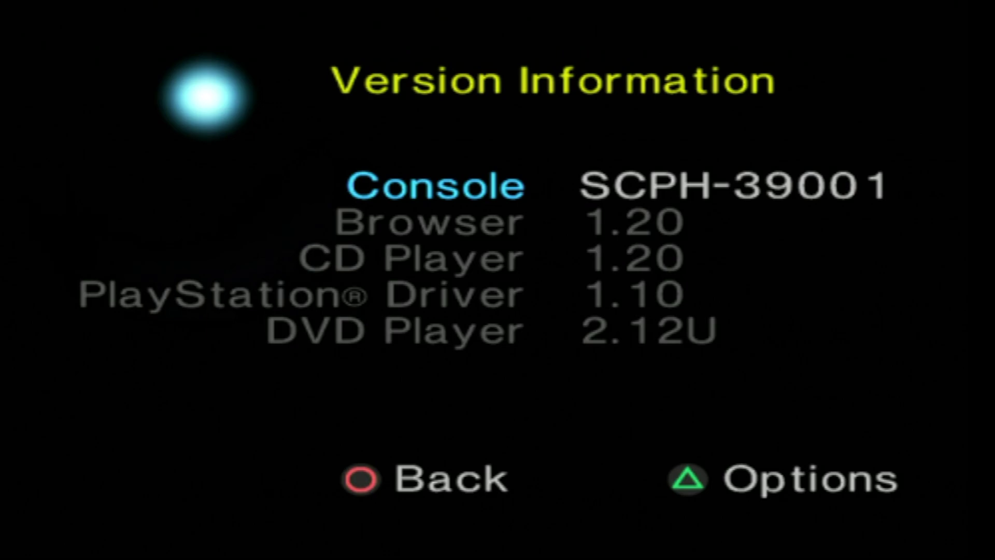
key(Down)
key(Down)
key(Down)
key(Down)
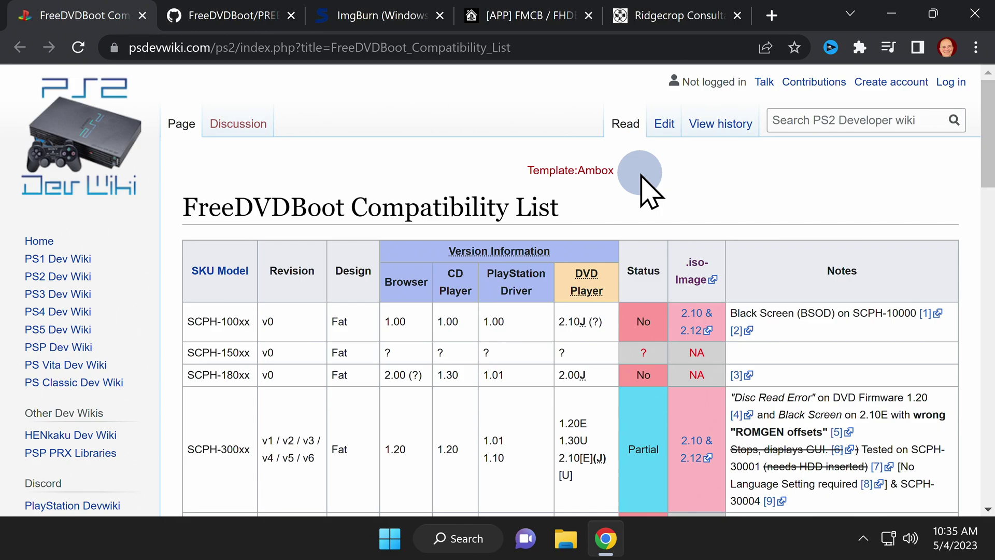
Switch to Chrome and check the FreeDVDBoot Compatibility List for the console model's supported status.
scroll(795, 176, down, 4)
scroll(646, 192, down, 2)
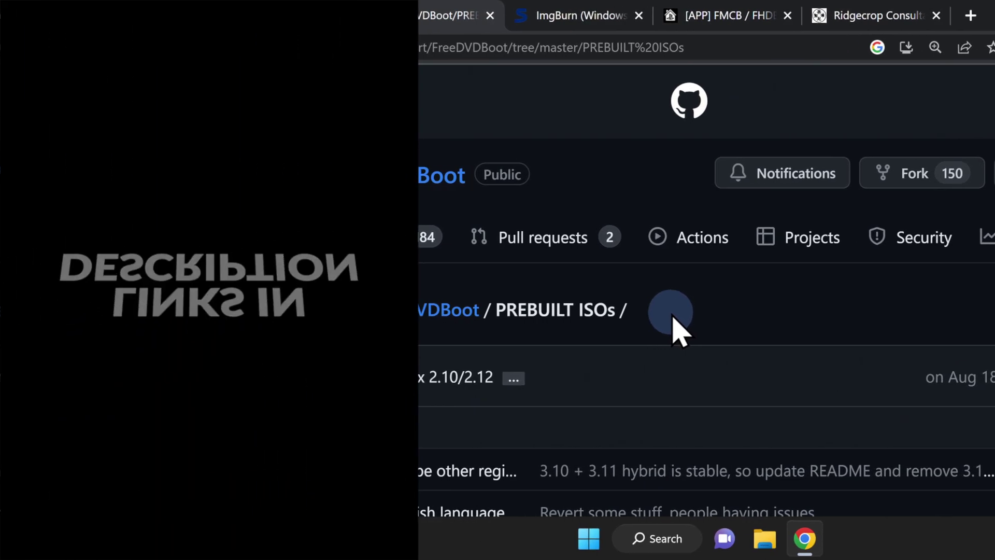
Download "Some 2.10 models and all 2.12.iso" from the PREBUILT ISOs folder of the FreeDVDBoot repository on GitHub.
scroll(482, 323, down, 3)
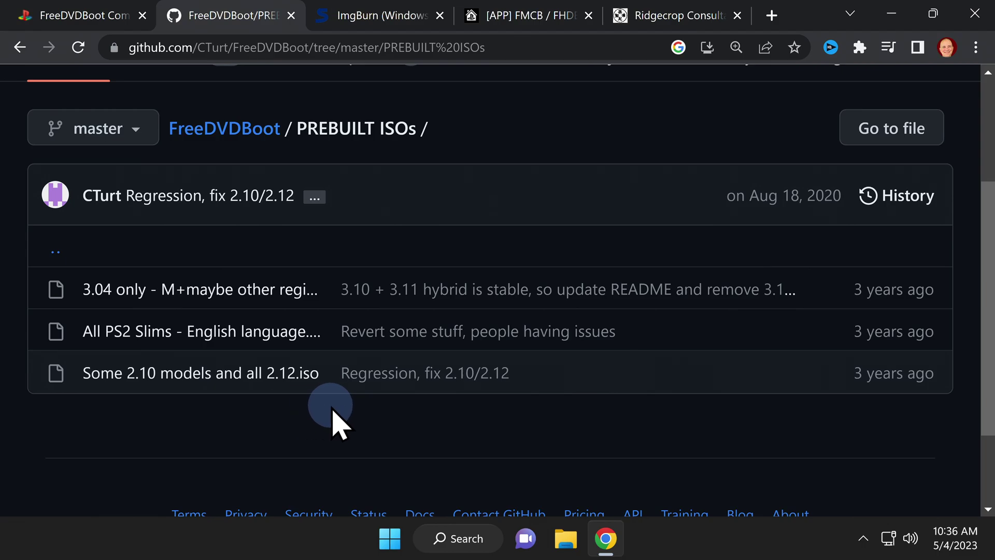
click(254, 379)
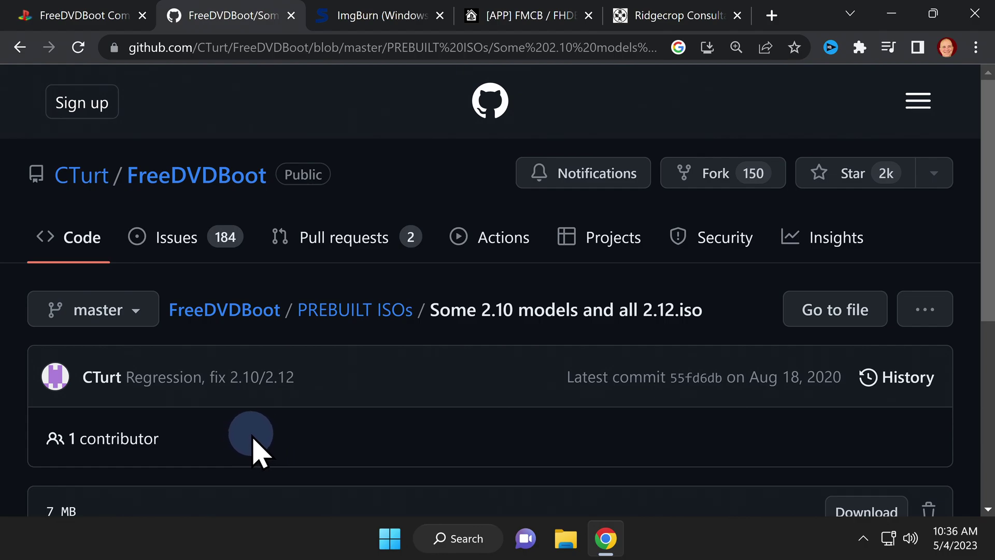
scroll(252, 438, down, 5)
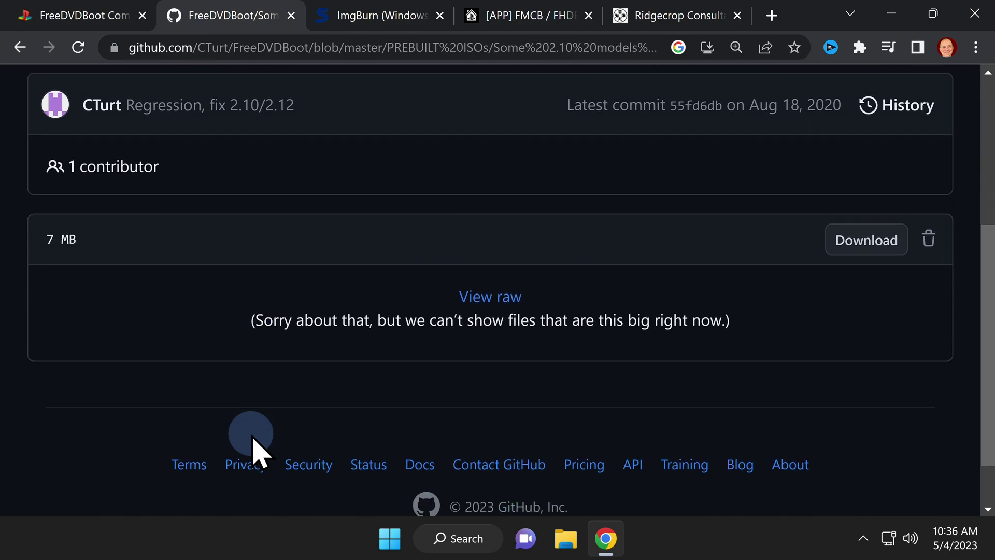
click(866, 247)
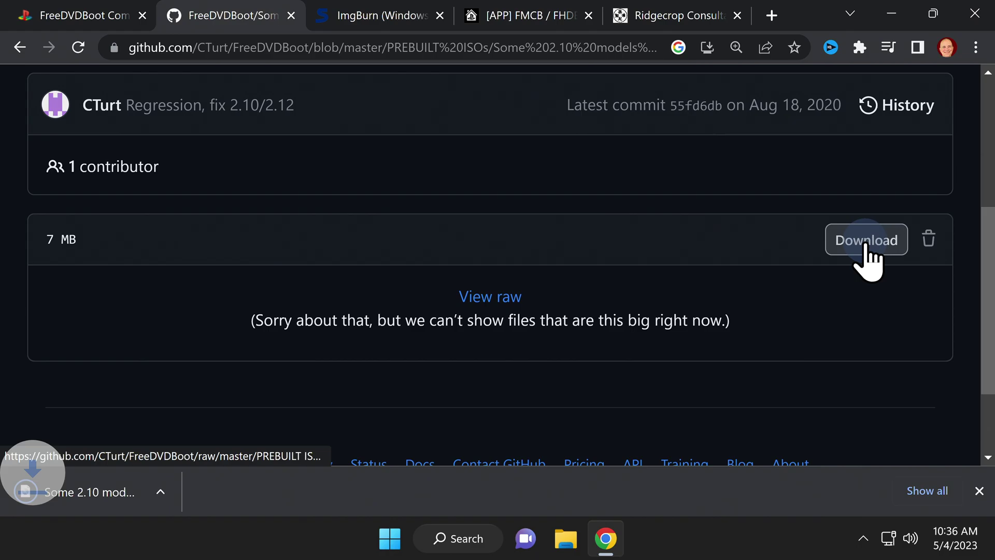
Download the ImgBurn 2.5.8.0 installer from its Softpedia page using the Softpedia Mirror.
key(ctrl+Tab)
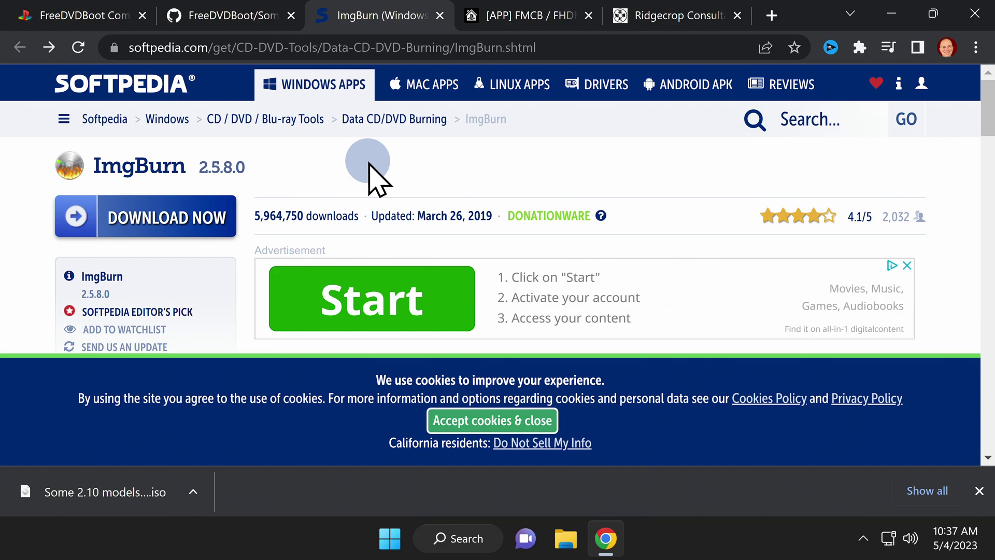
click(167, 220)
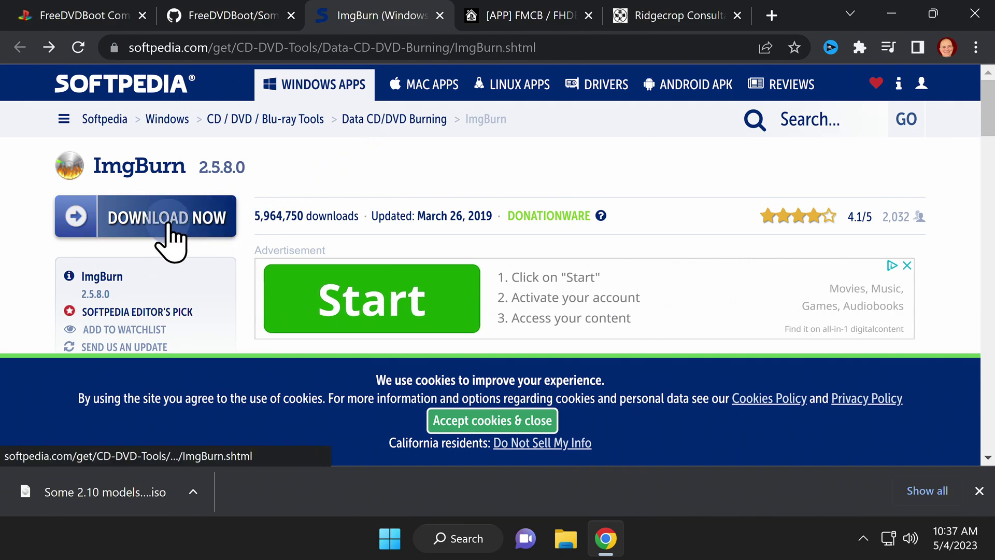
click(171, 222)
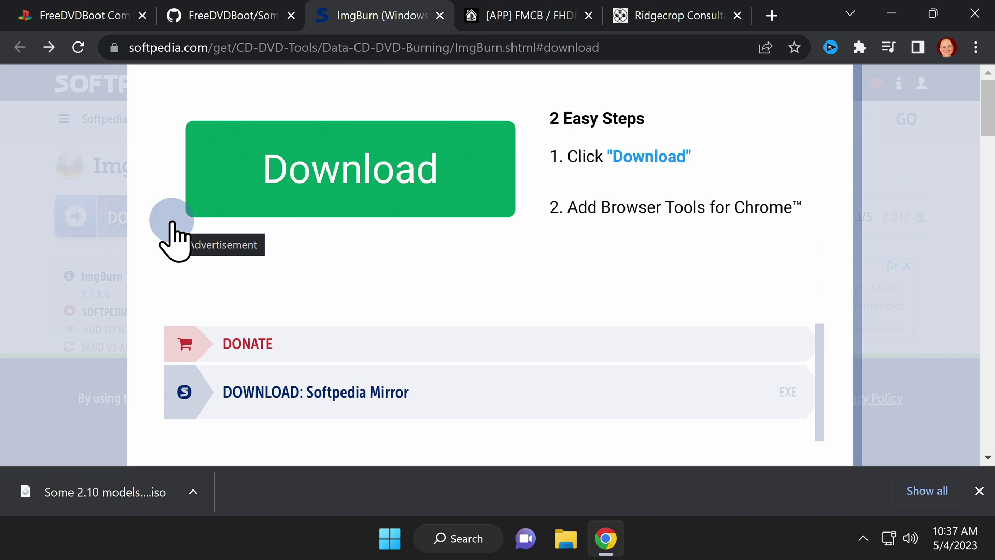
click(357, 393)
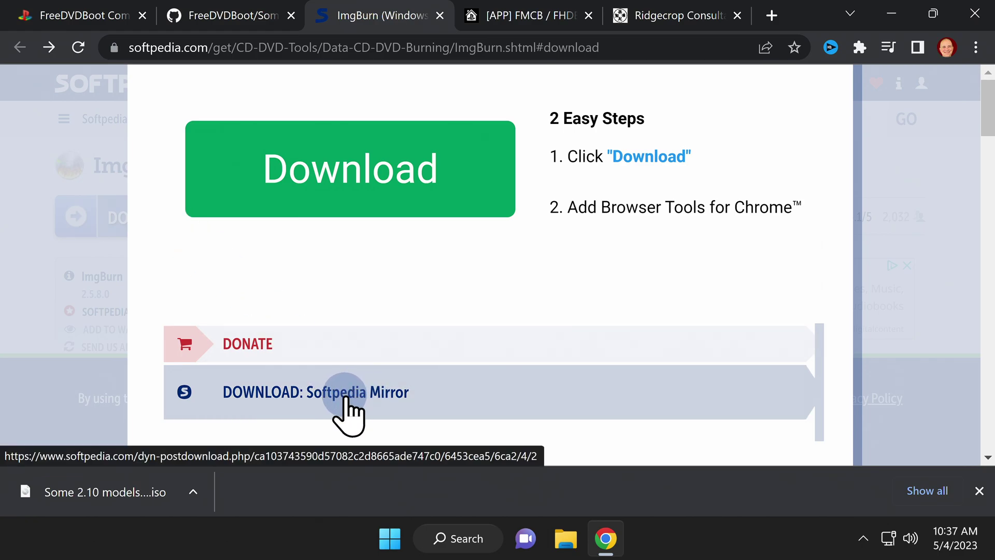
click(356, 393)
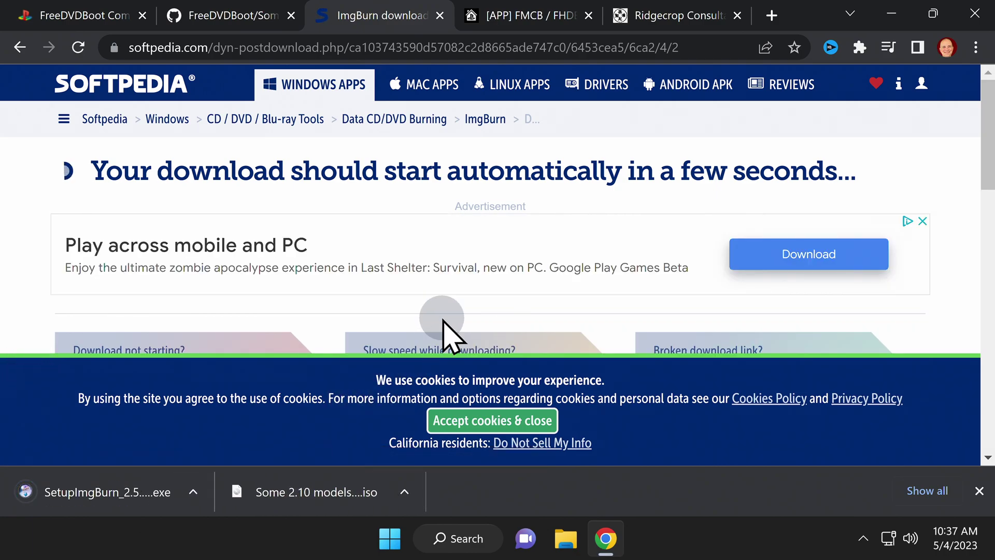
Download the archive "FMCB v1.966 Install (2019-04-13).7z" from the PS2-Home forum topic on the FMCB / FHDB Installer.
key(ctrl+Tab)
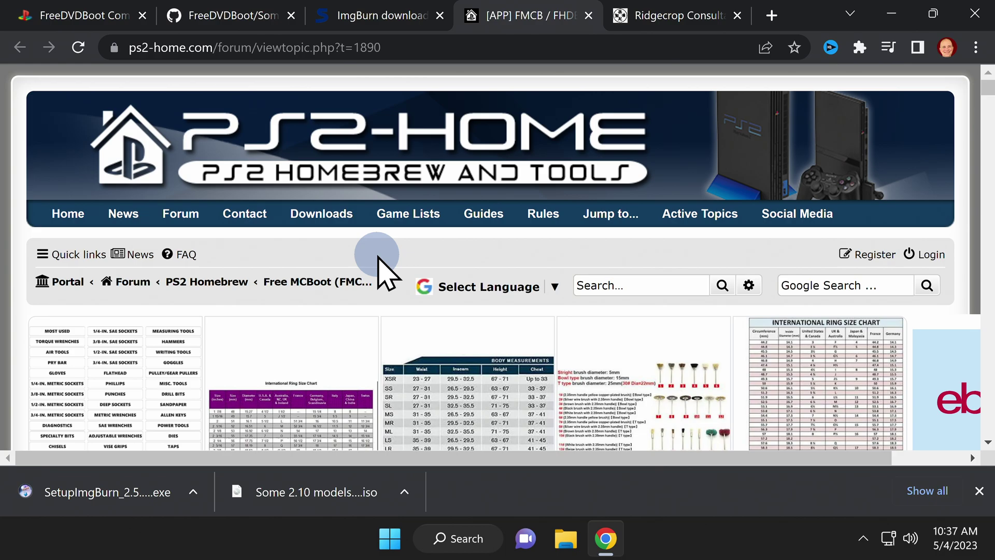
scroll(378, 255, down, 2)
scroll(379, 255, down, 4)
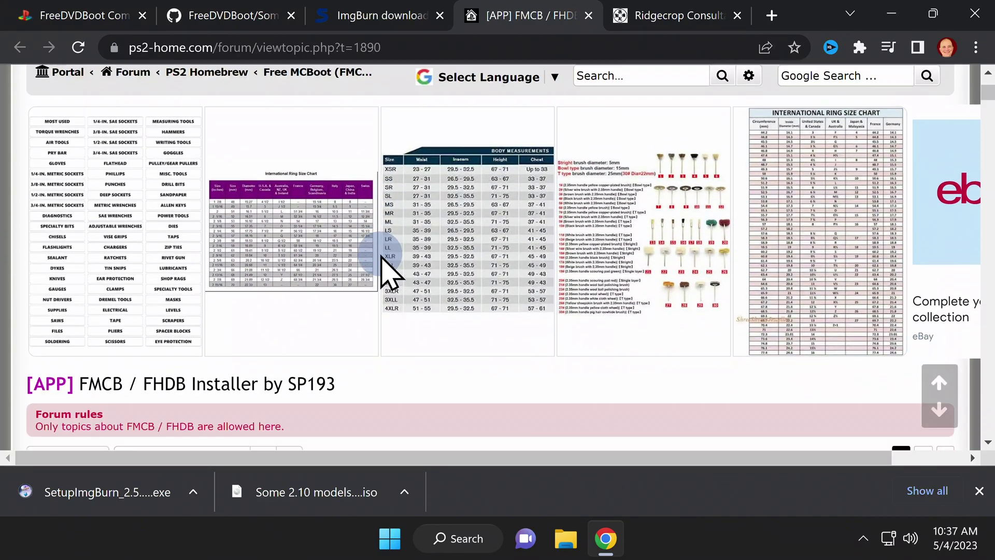
scroll(383, 255, down, 7)
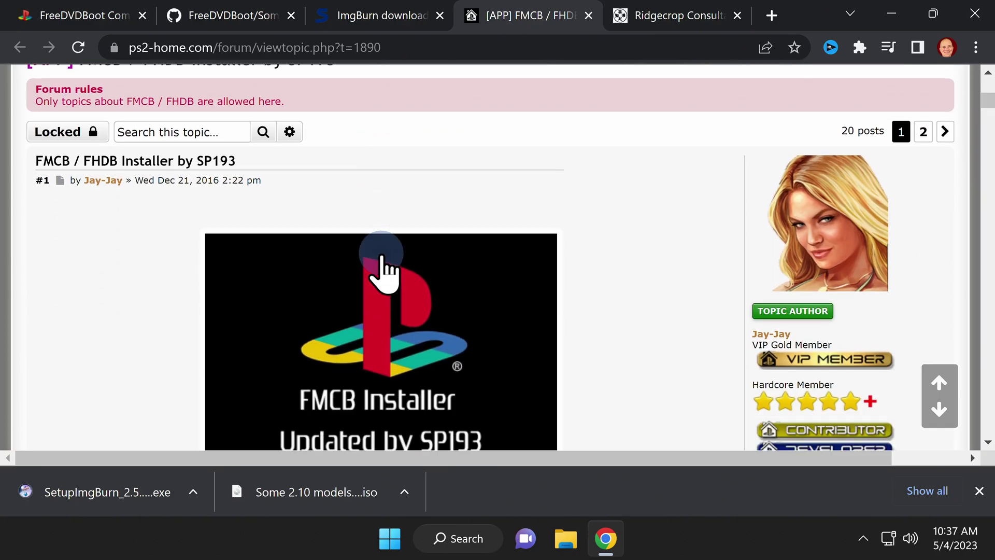
scroll(383, 254, down, 8)
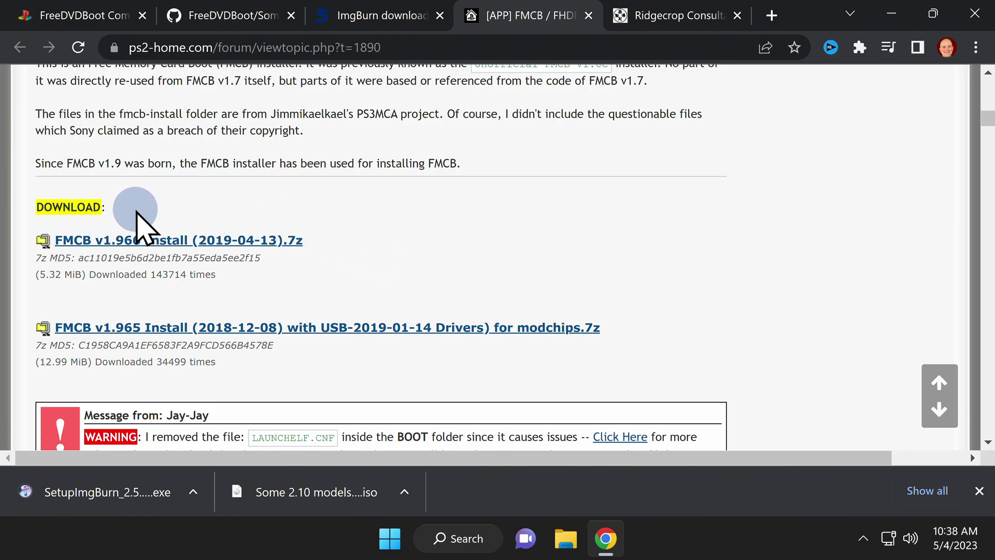
click(170, 240)
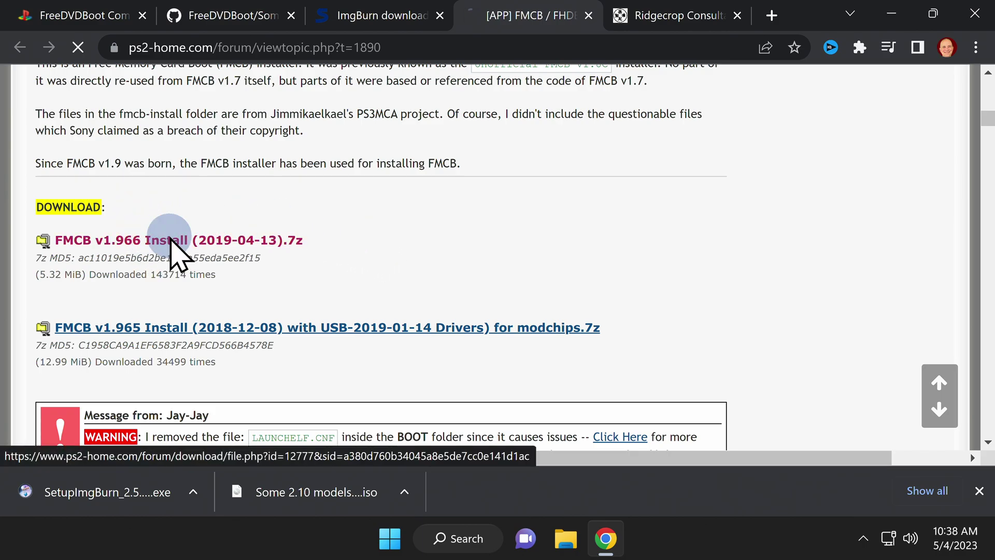
Download the Windows GUI version of fat32format from the Ridgecrop Consultants page.
key(ctrl+Tab)
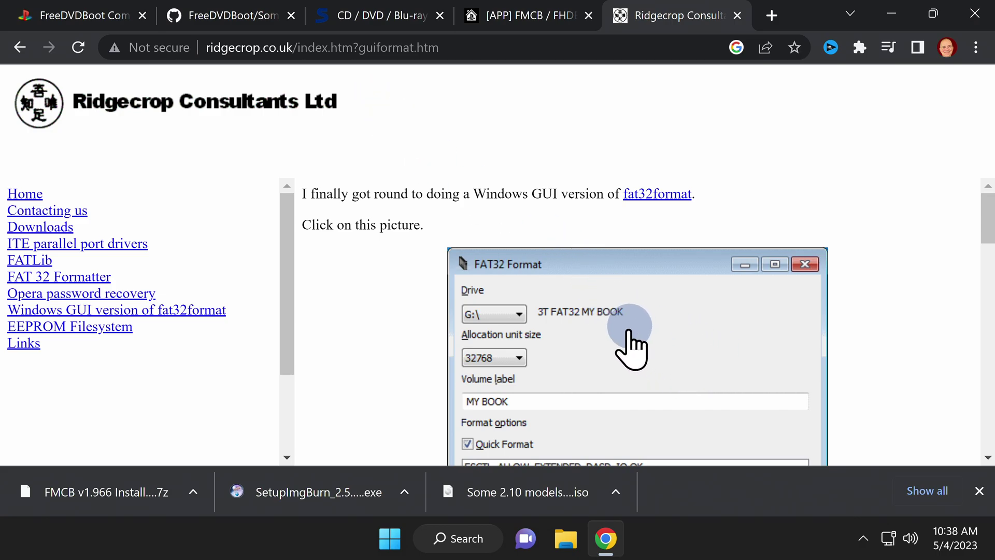
click(642, 339)
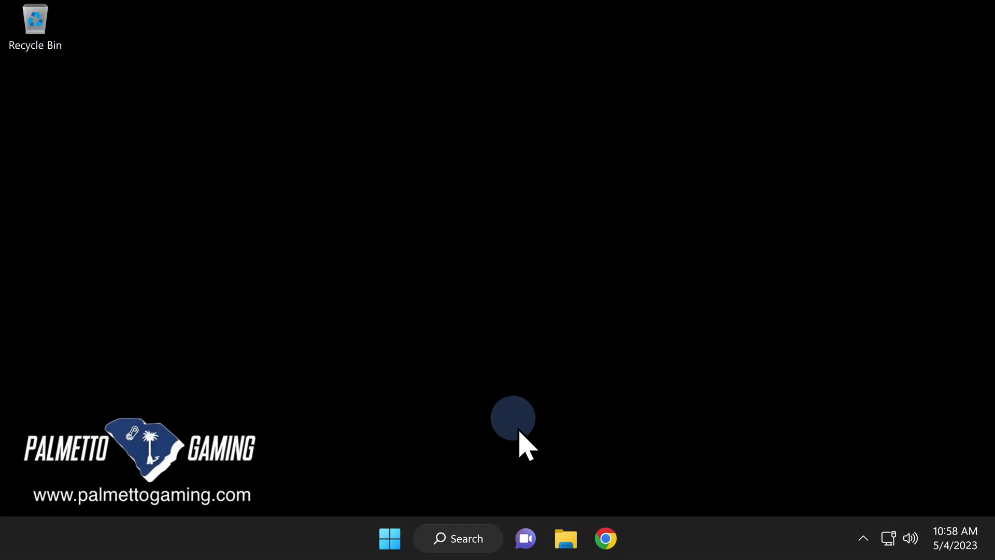
Run SetupImgBurn_2.5.8.0.exe from the Downloads folder in File Explorer and allow it to make changes to the device.
right_click(567, 538)
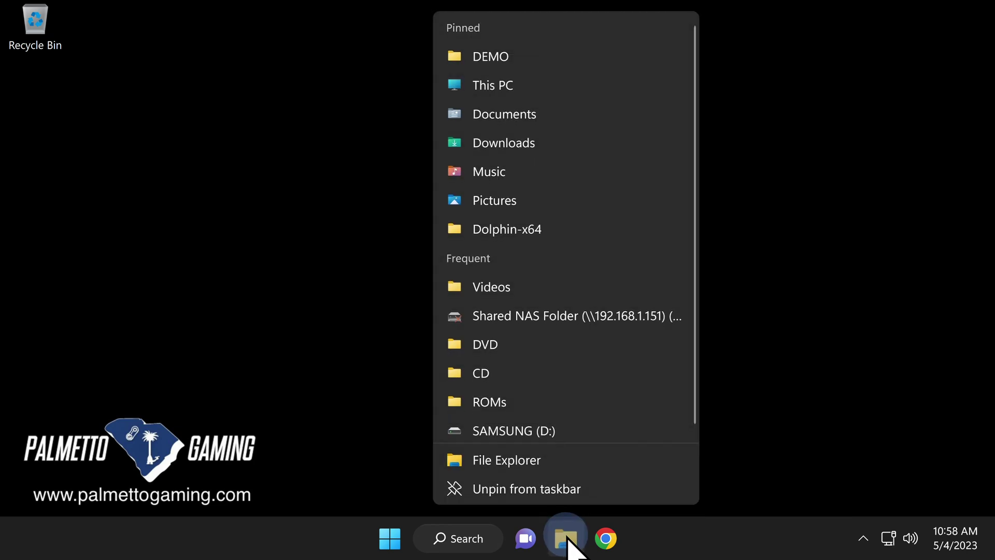
click(537, 155)
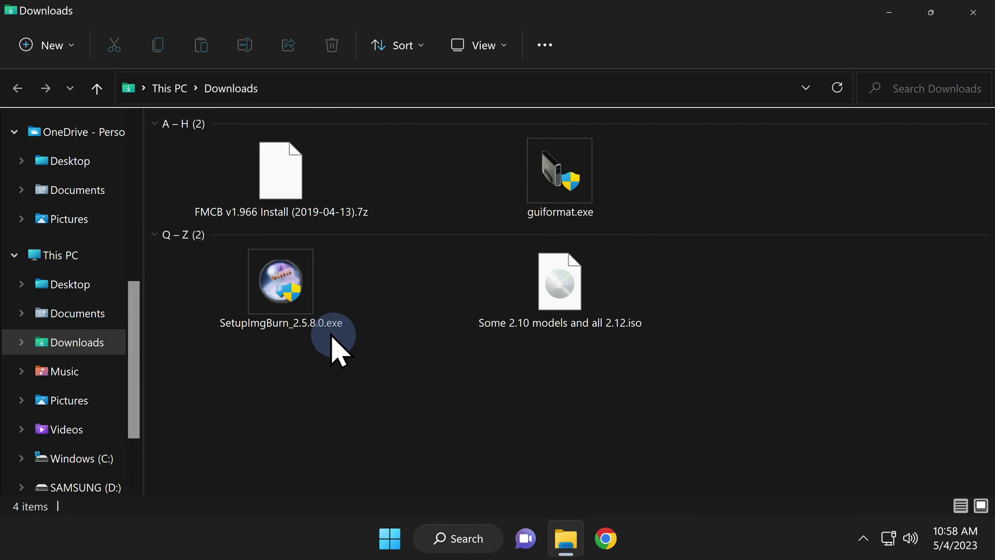
double_click(291, 301)
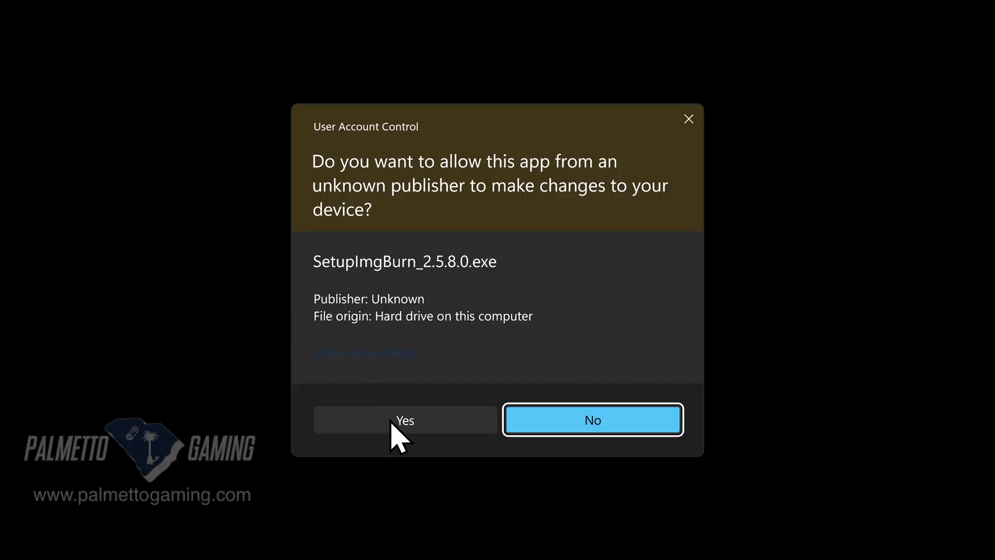
click(392, 424)
Accept the license agreement, install ImgBurn with the default setup options, and finish the setup wizard.
click(594, 414)
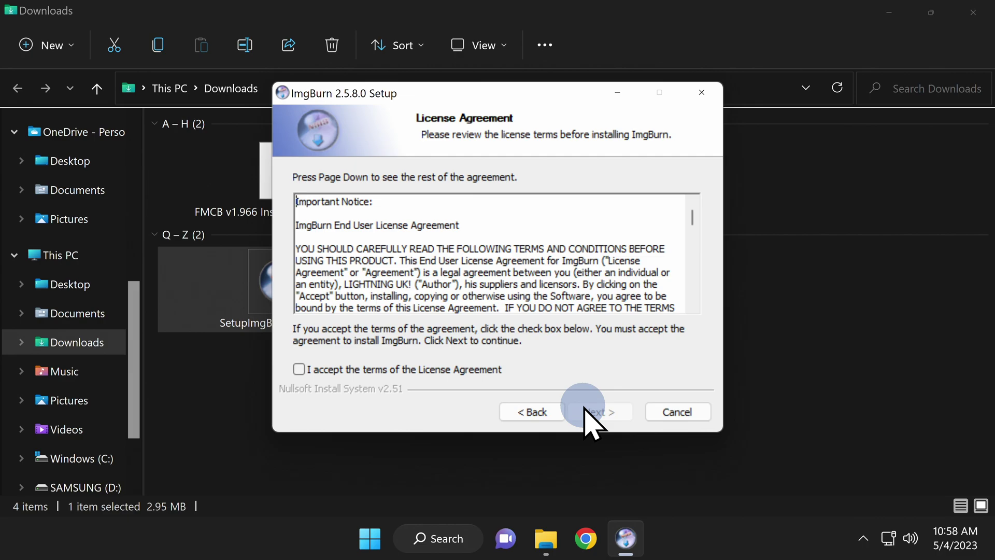
click(299, 370)
click(596, 415)
click(596, 414)
click(596, 415)
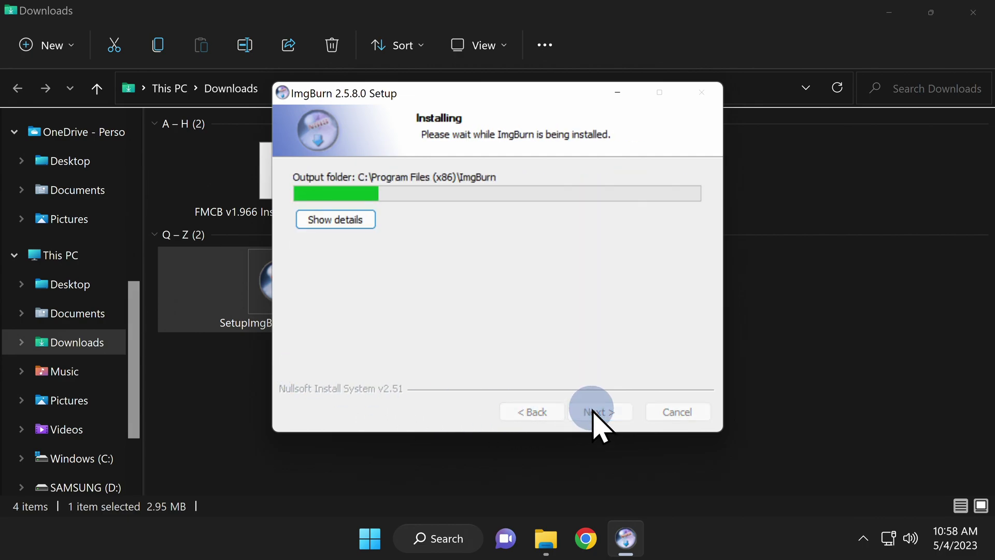
click(560, 342)
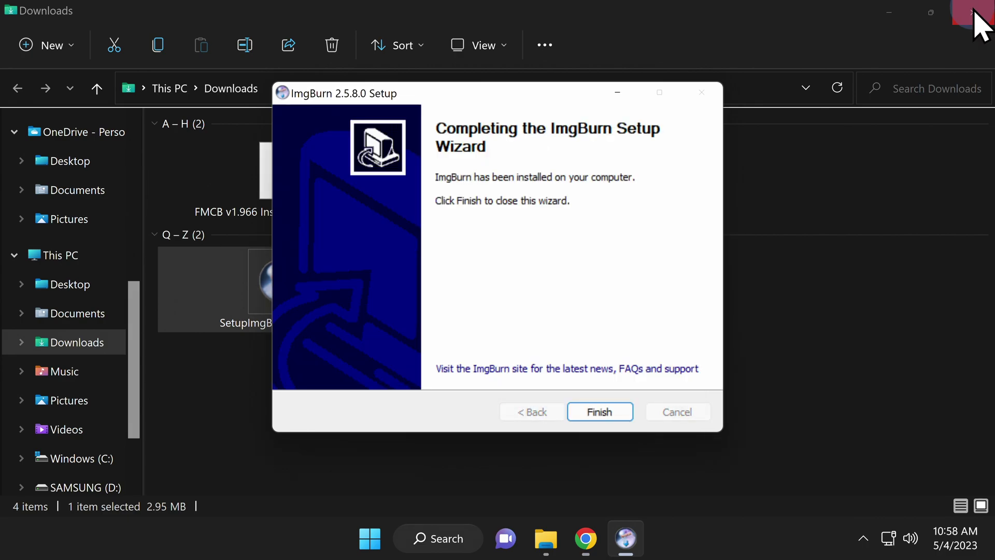
click(611, 413)
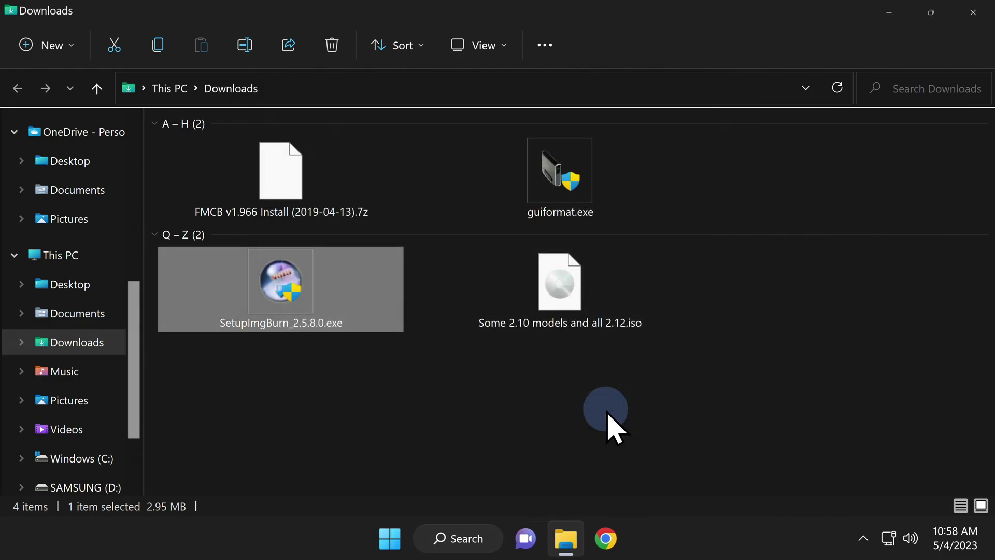
Delete the SetupImgBurn_2.5.8.0.exe installer from the Downloads folder.
right_click(278, 282)
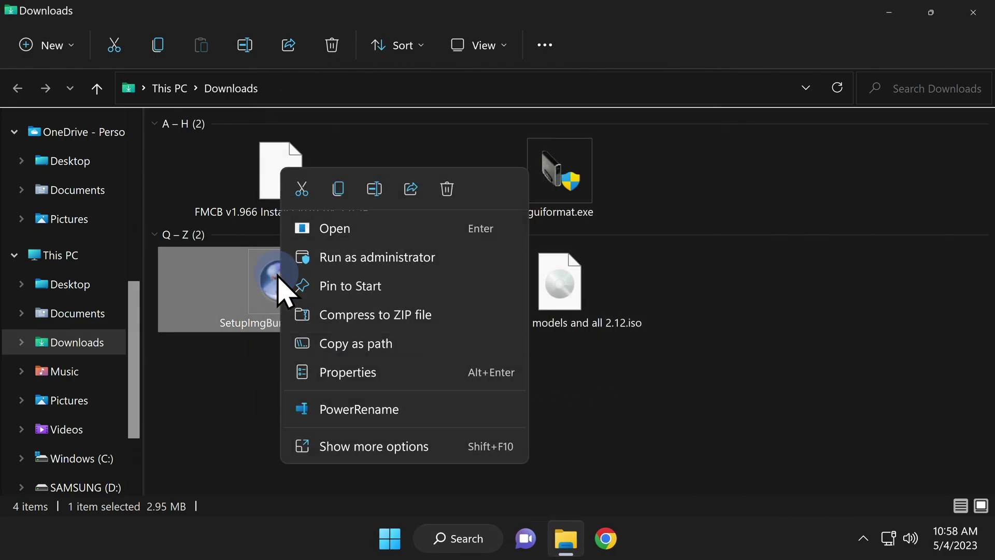
click(447, 190)
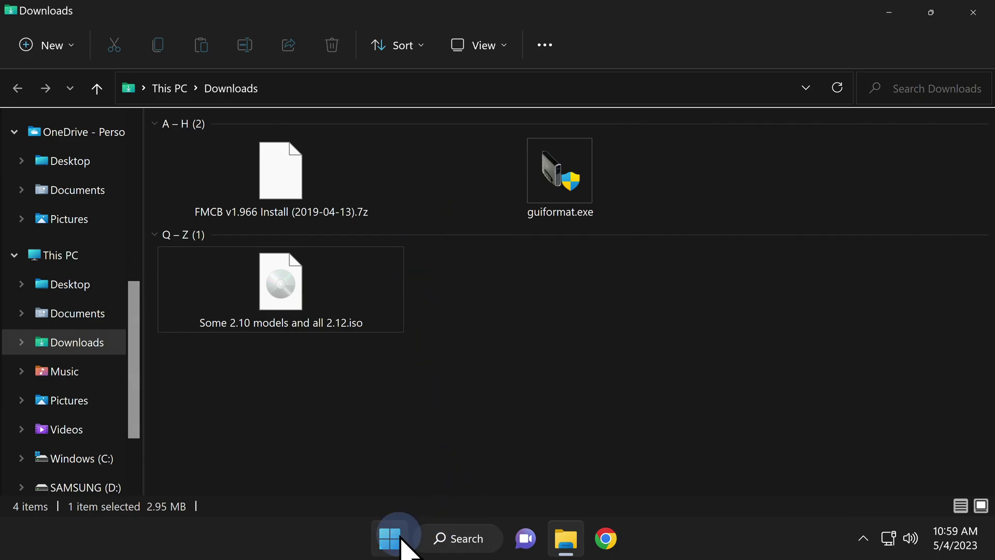
Find ImgBurn in the list of all installed apps and launch it.
click(401, 539)
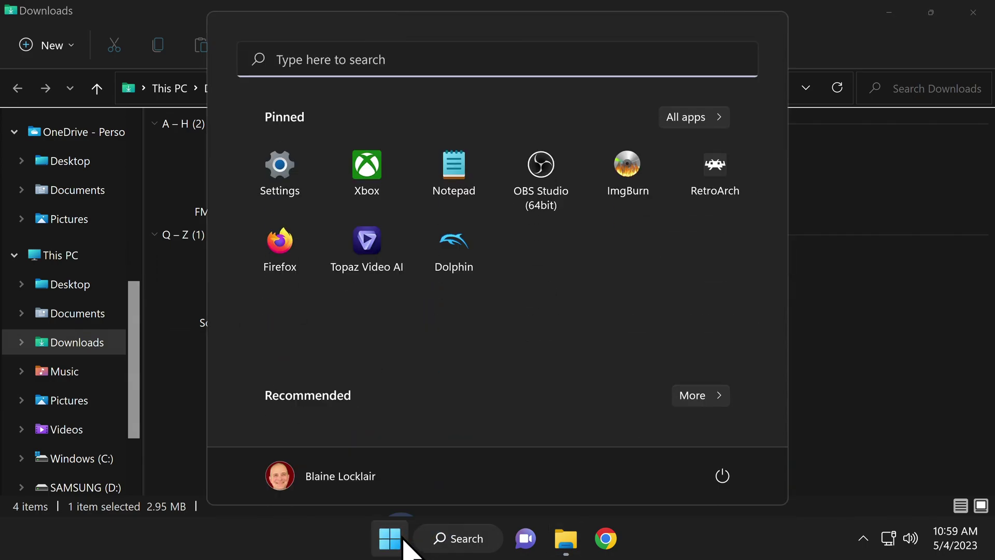
click(679, 118)
scroll(437, 310, down, 10)
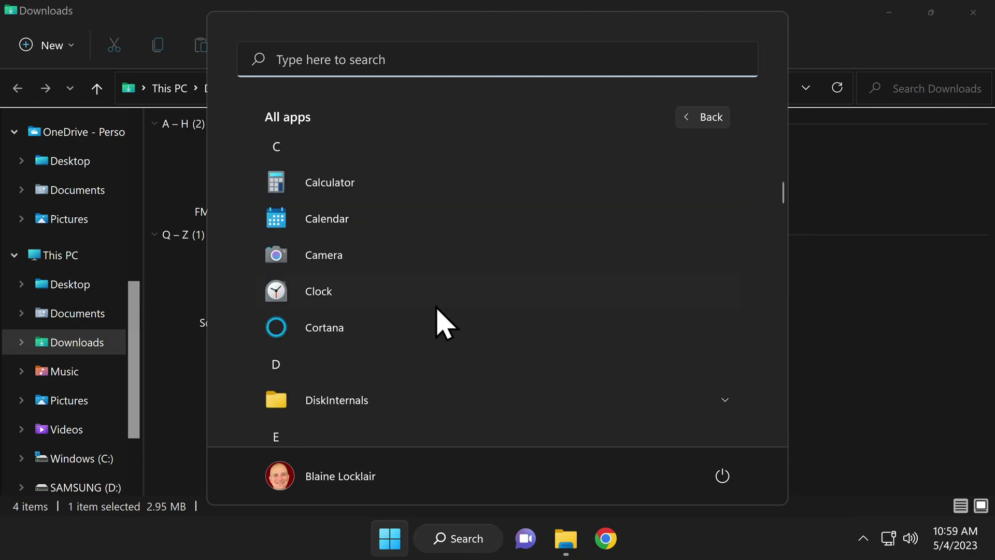
scroll(437, 311, down, 1)
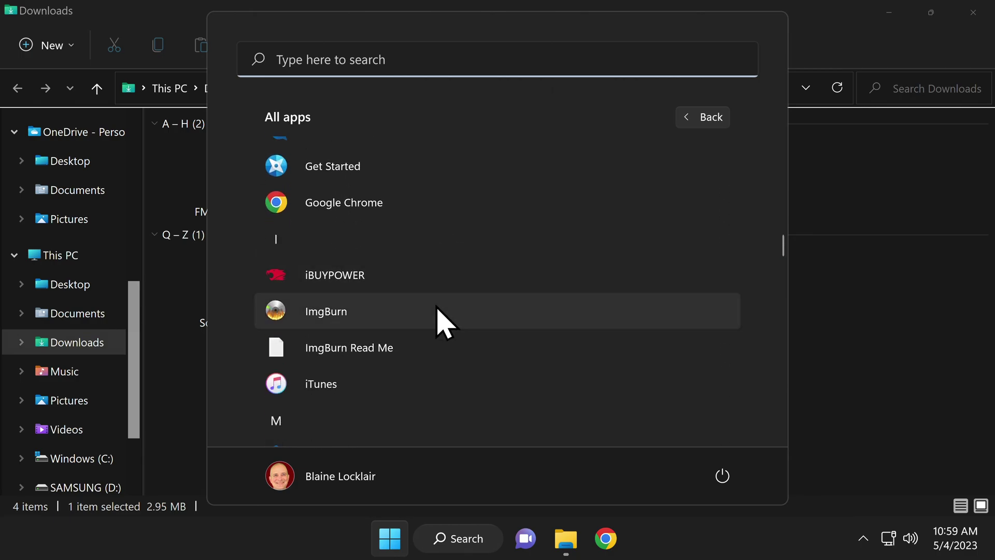
click(362, 324)
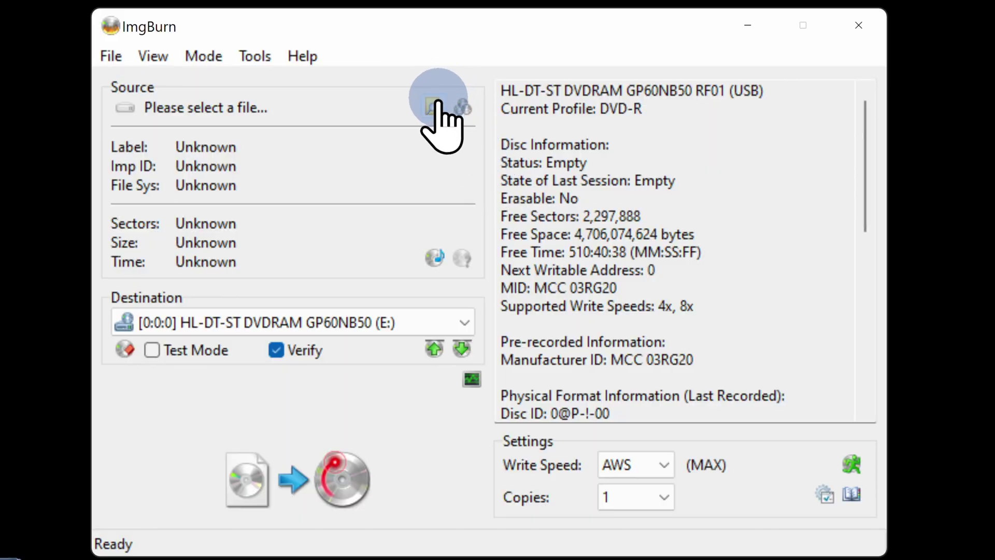
Load Some 2.10 models and all 2.12.iso from Downloads as the source image and set the write speed to 1x.
click(430, 106)
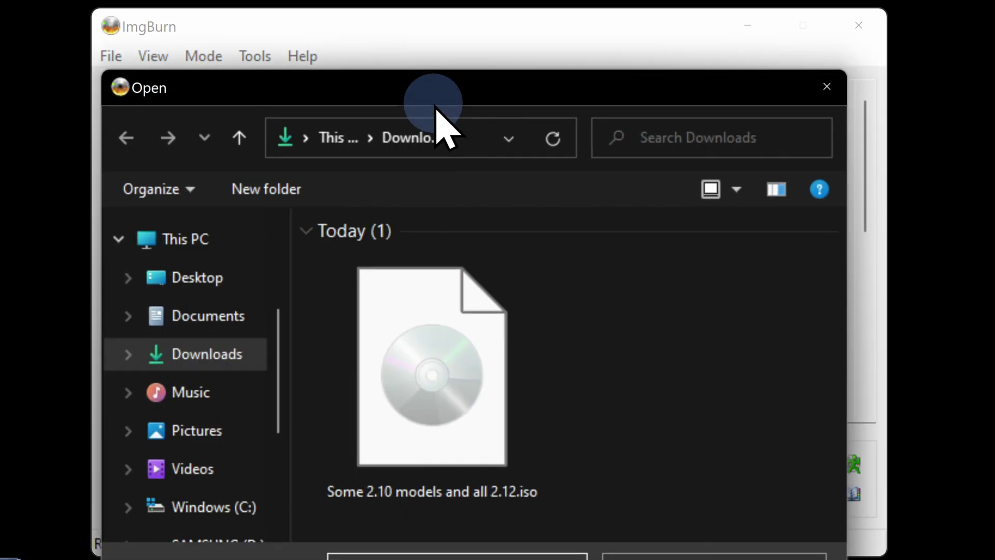
click(439, 349)
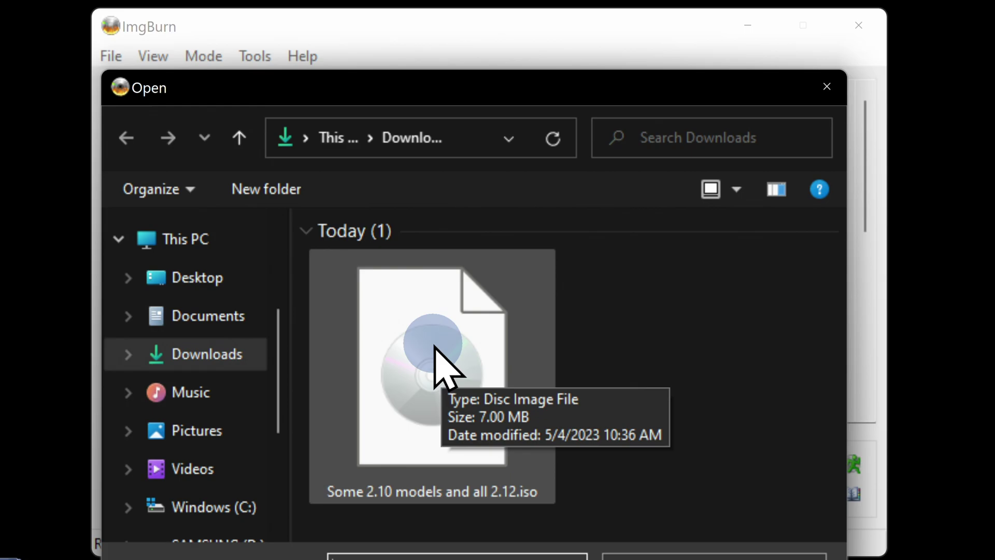
double_click(434, 346)
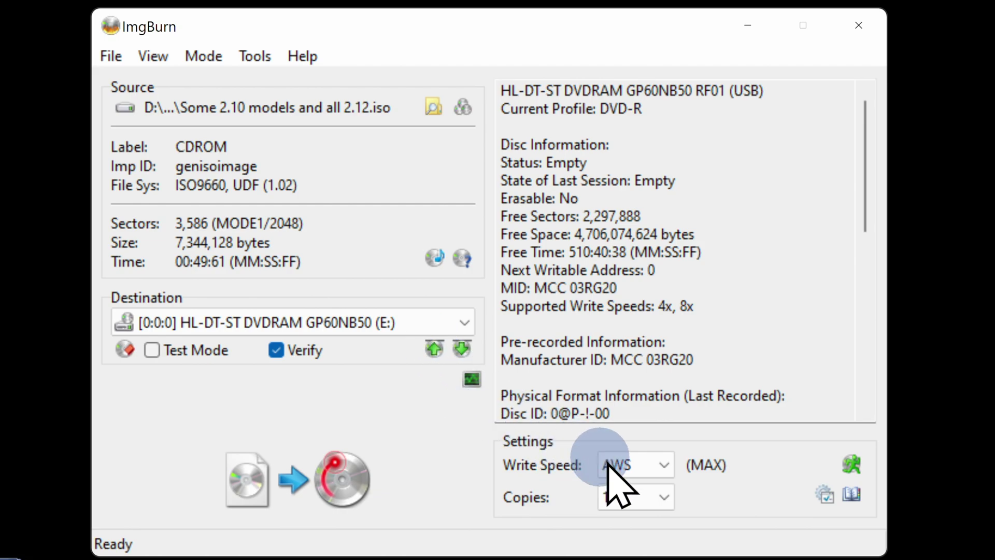
click(661, 463)
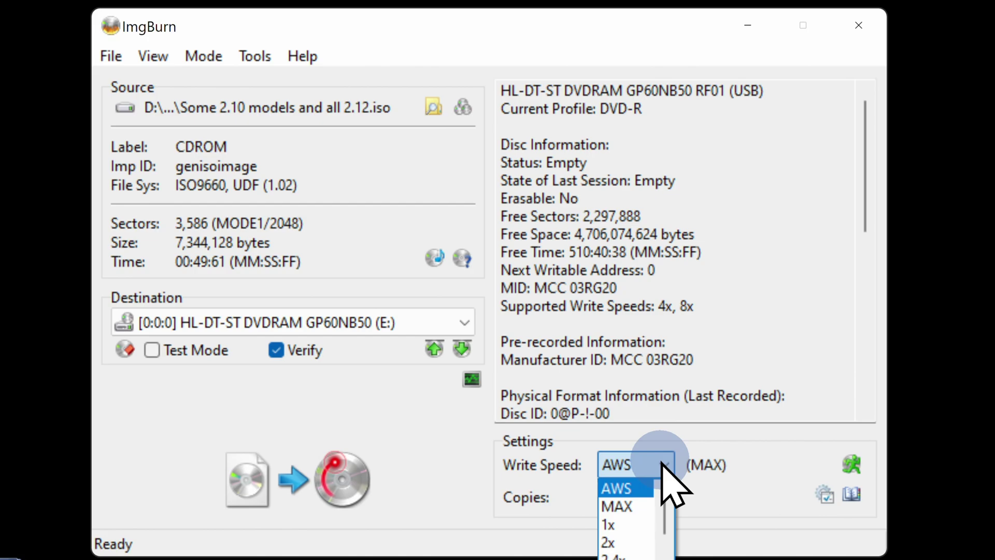
click(642, 524)
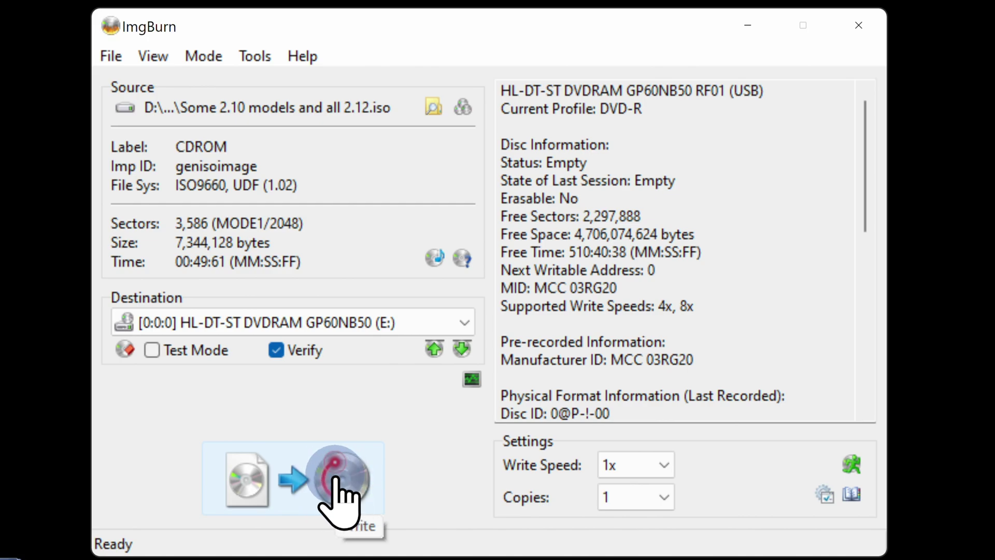
Burn the image to the DVD, continue through verification, and close ImgBurn when the burn is done.
click(340, 480)
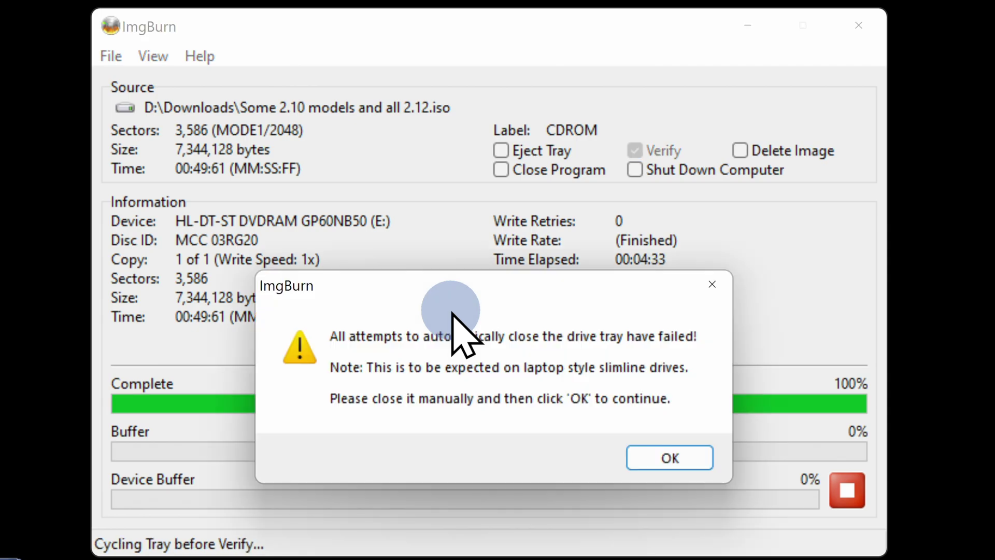
click(664, 459)
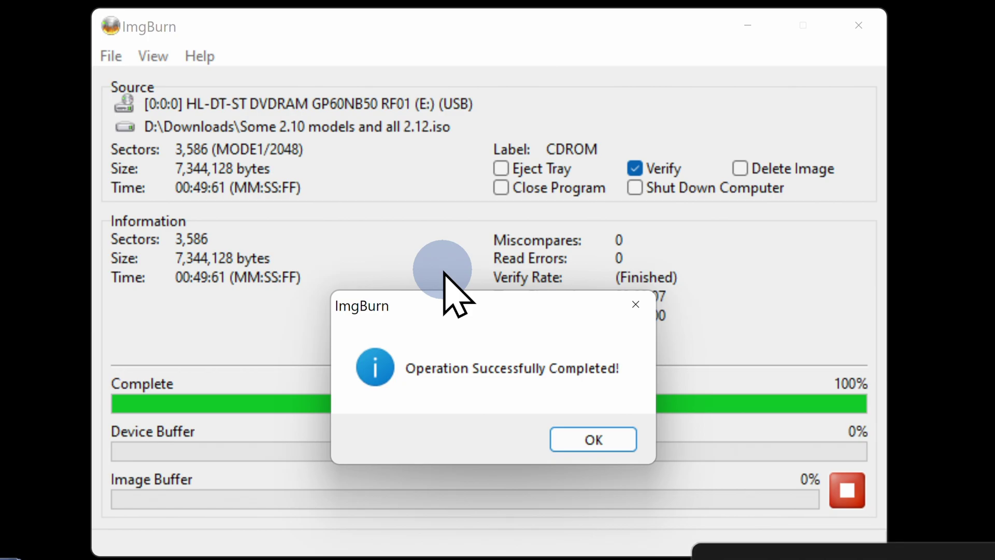
click(594, 440)
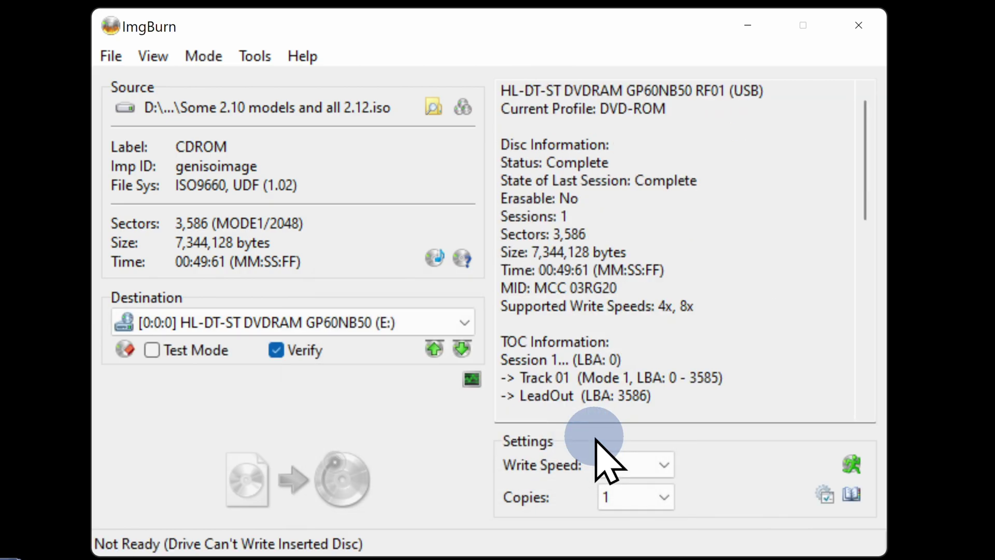
click(873, 32)
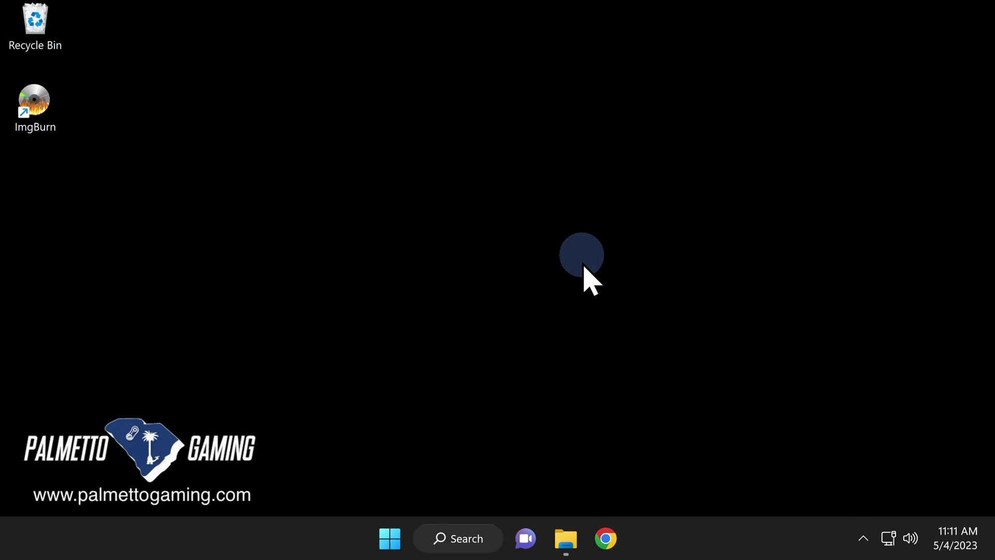
Switch to File Explorer and delete Some 2.10 models and all 2.12.iso from the Downloads folder.
click(569, 539)
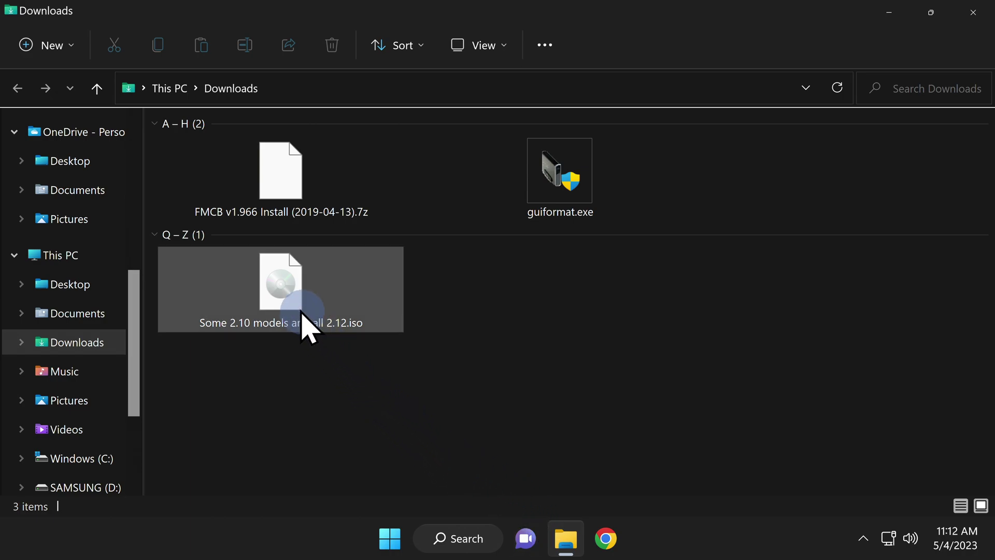
click(284, 297)
right_click(286, 301)
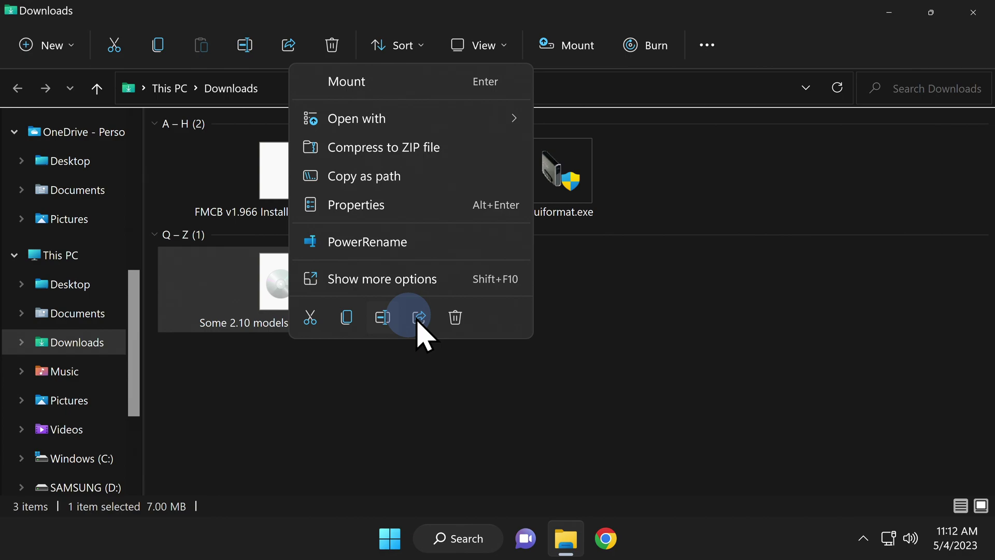
click(459, 331)
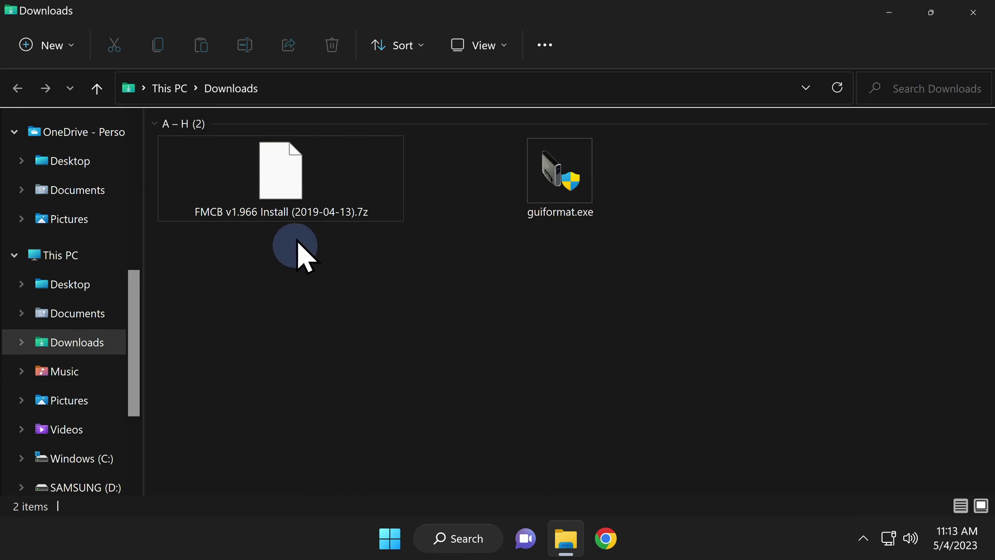
Extract FMCB v1.966 Install (2019-04-13).7z into its own subfolder with Zipware and delete the .7z archive.
click(303, 193)
right_click(304, 188)
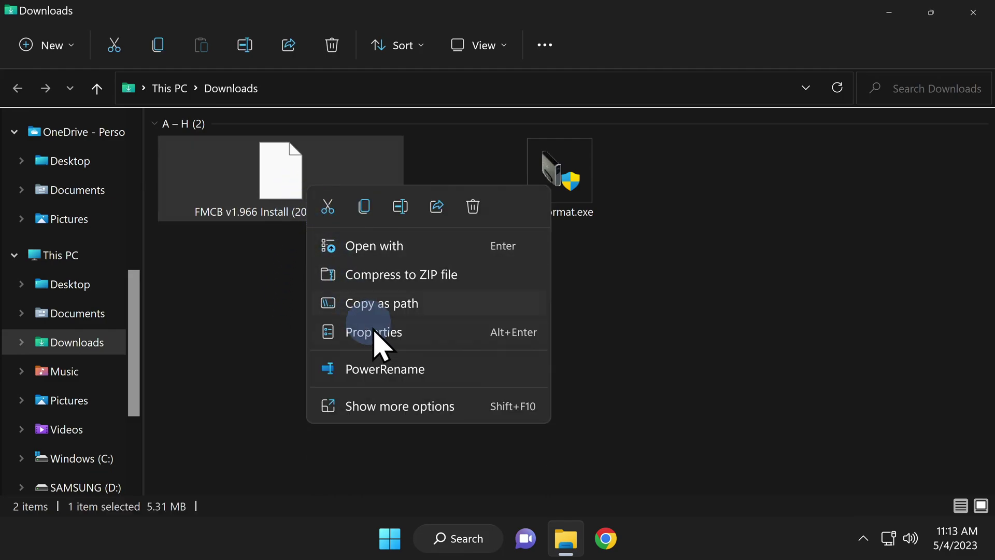
click(393, 403)
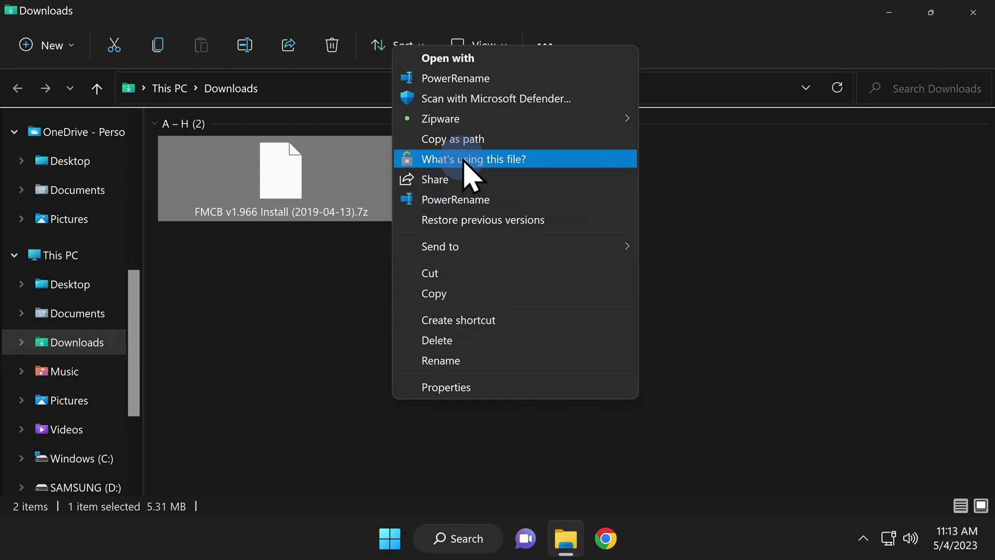
mouse_move(479, 127)
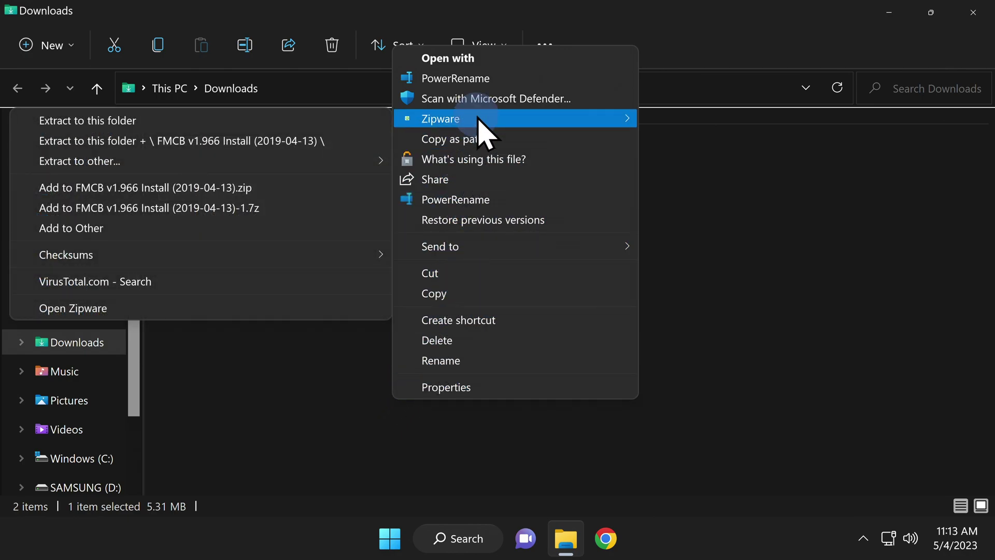
click(289, 144)
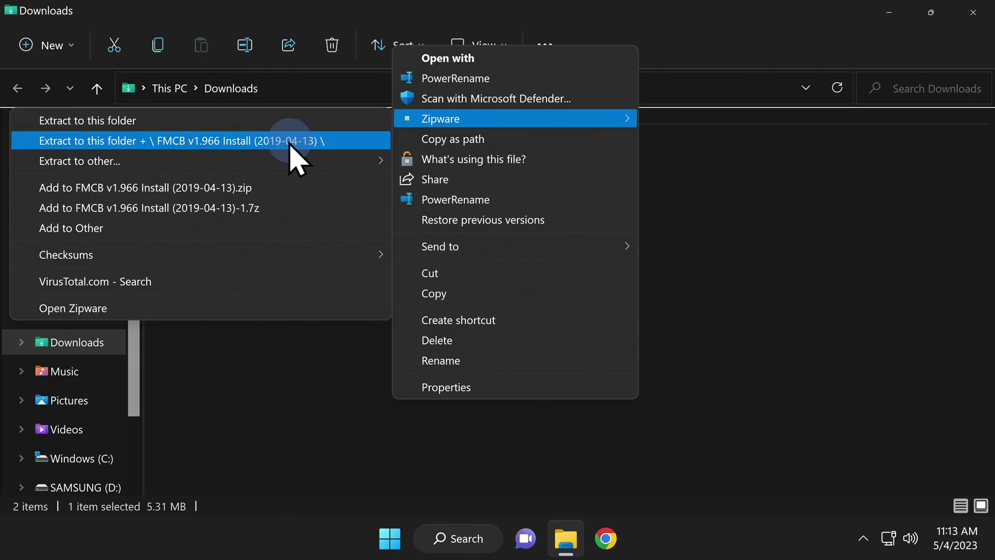
click(299, 143)
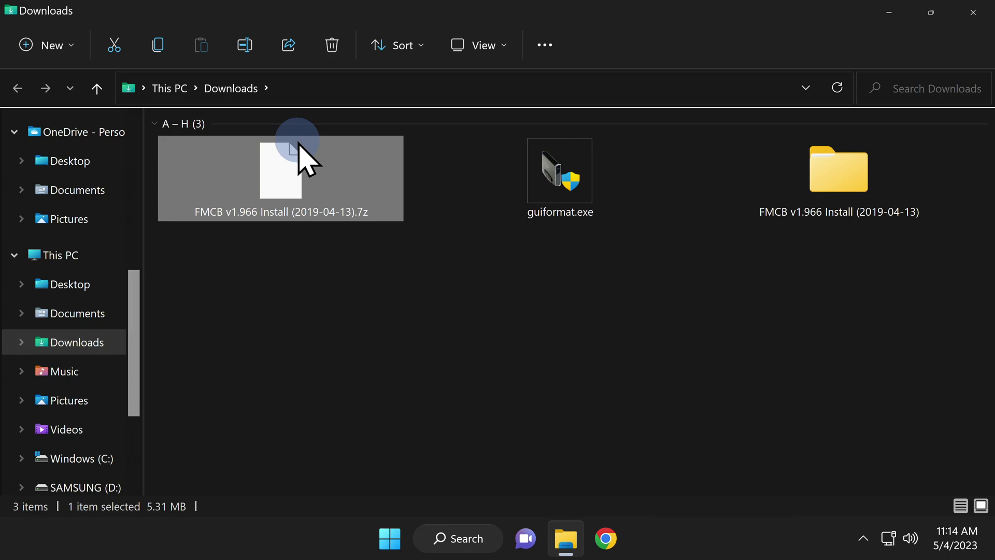
right_click(284, 190)
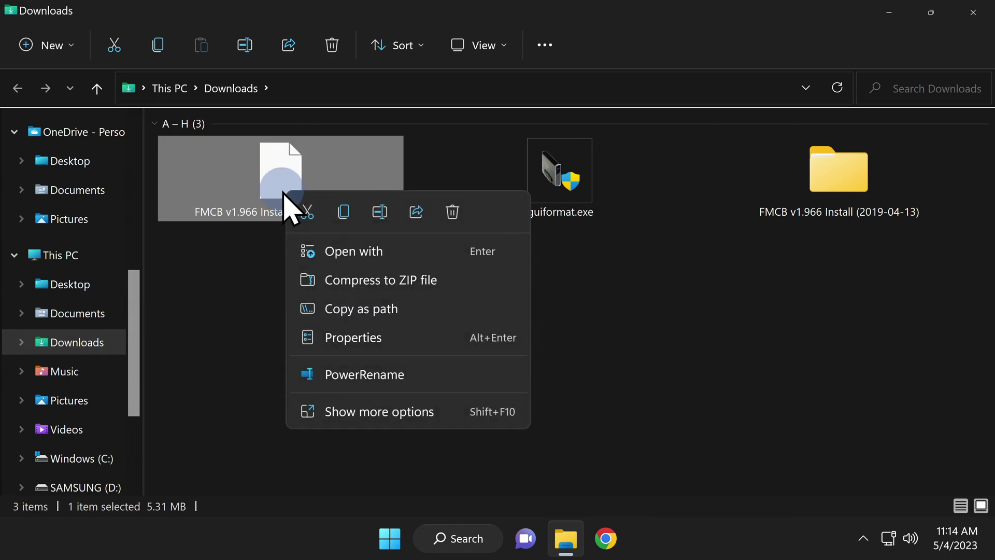
click(450, 209)
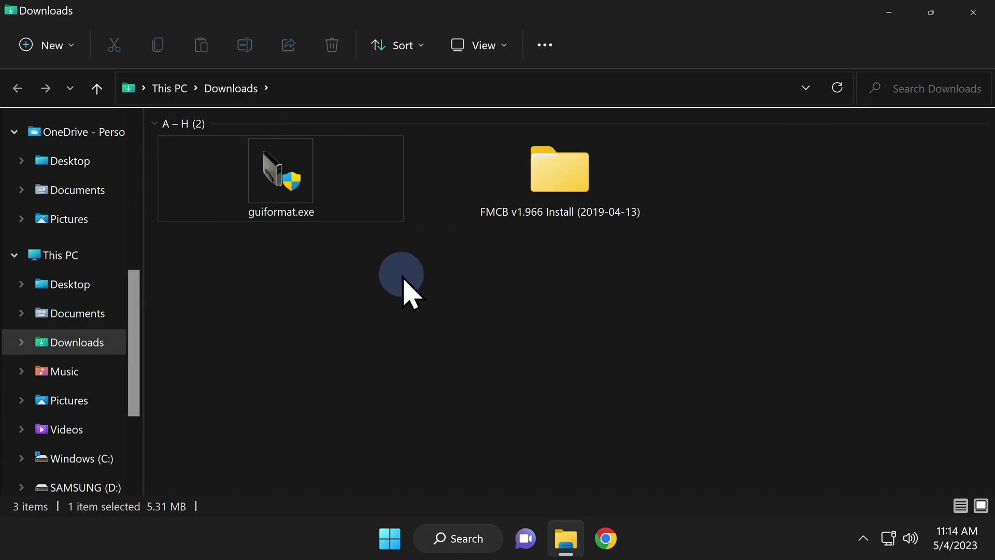
Rename the extracted FMCB v1.966 Install (2019-04-13) folder to FMCB.
click(551, 215)
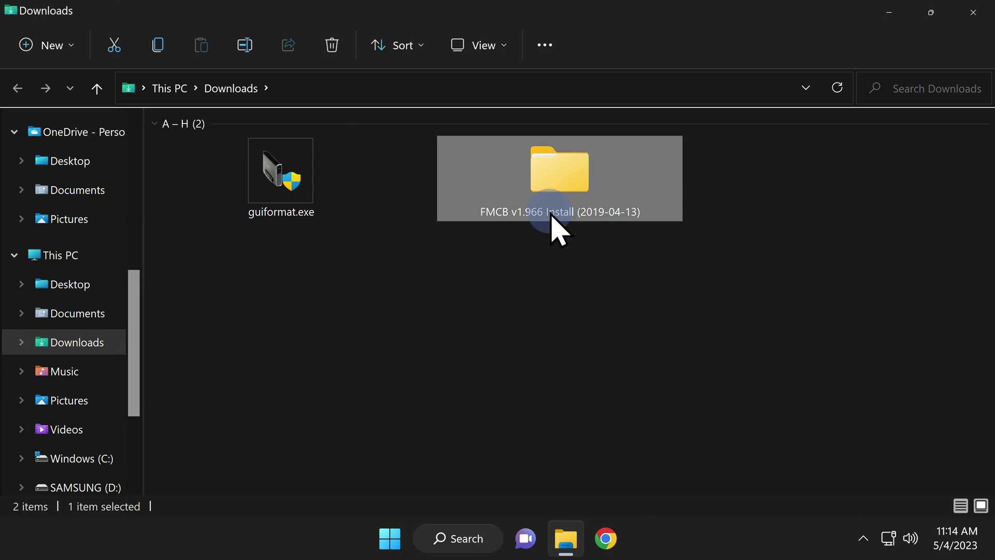
click(550, 215)
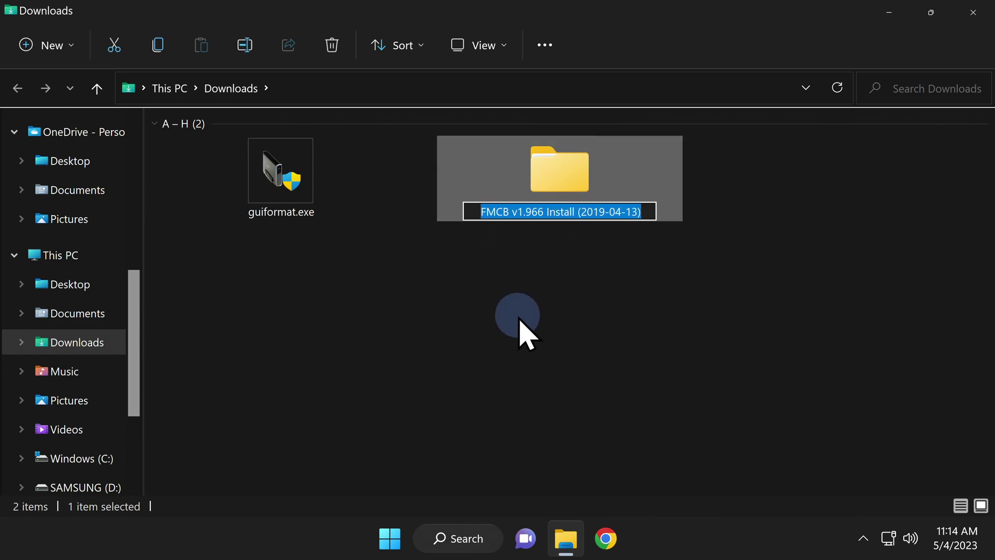
text(F)
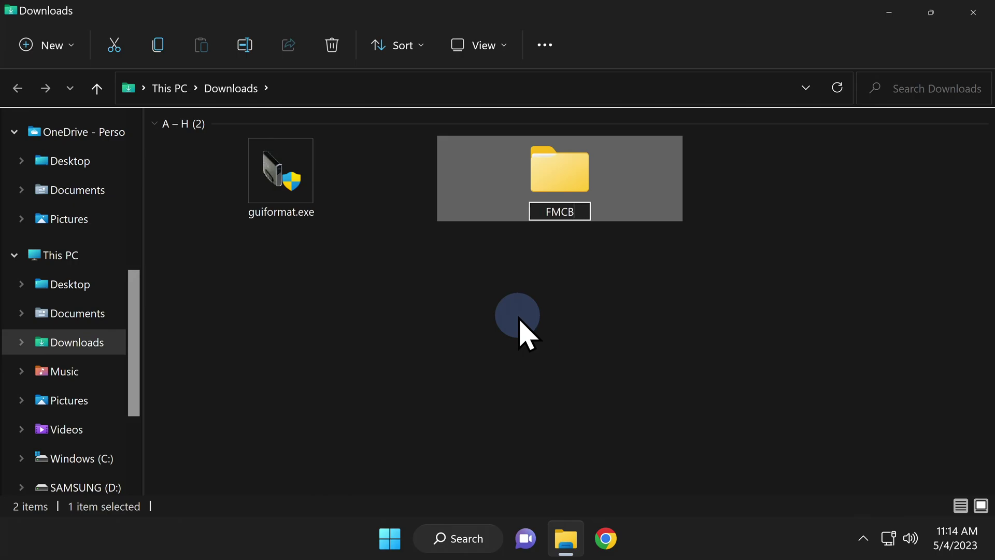
text(MCB)
key(Return)
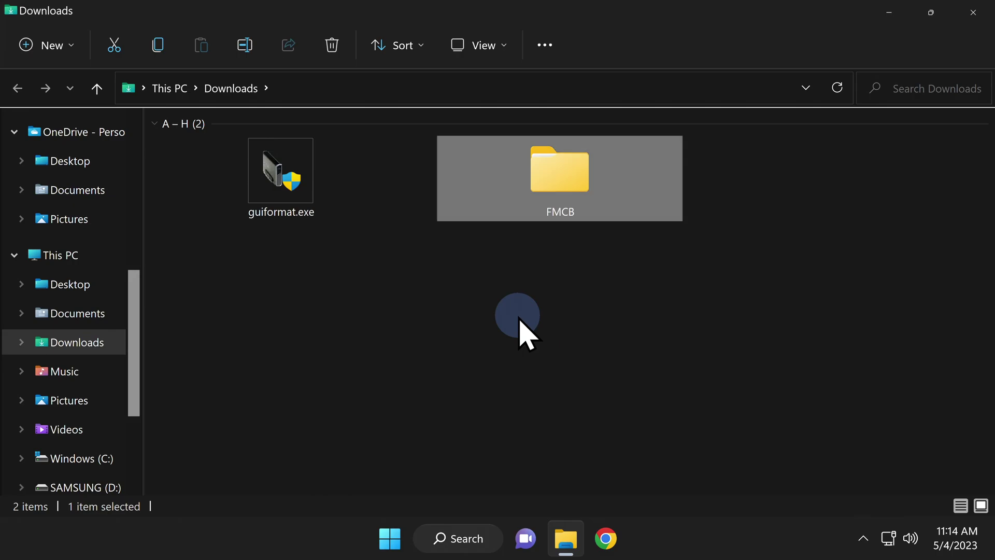
click(518, 316)
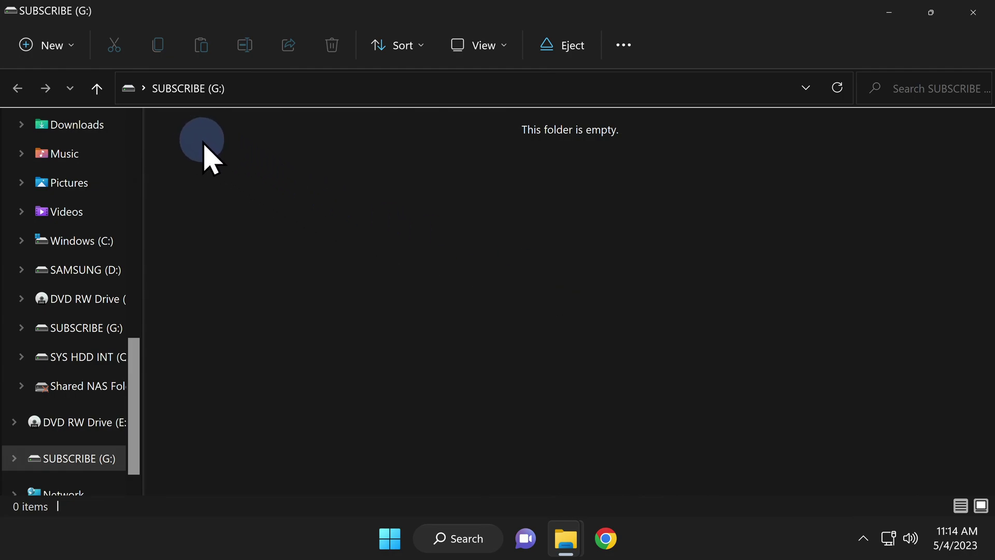
Close the SUBSCRIBE (G:) window, run guiformat.exe from Downloads with permission to make changes, and close the Downloads window.
click(969, 20)
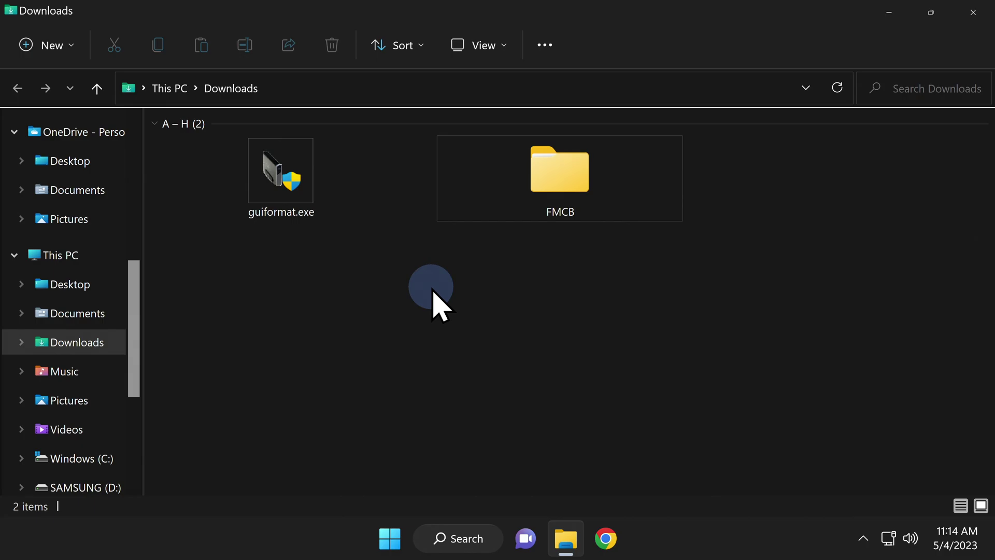
double_click(291, 171)
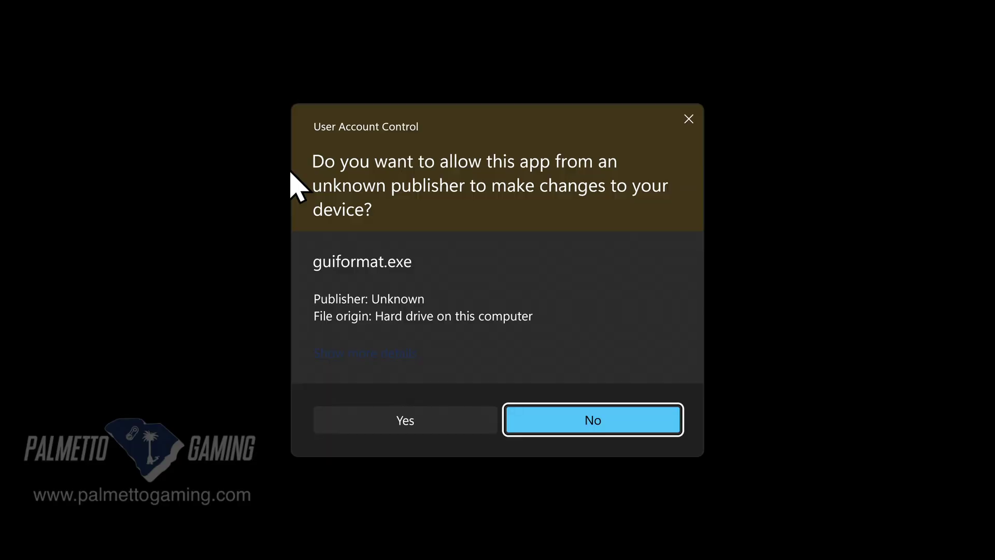
click(429, 420)
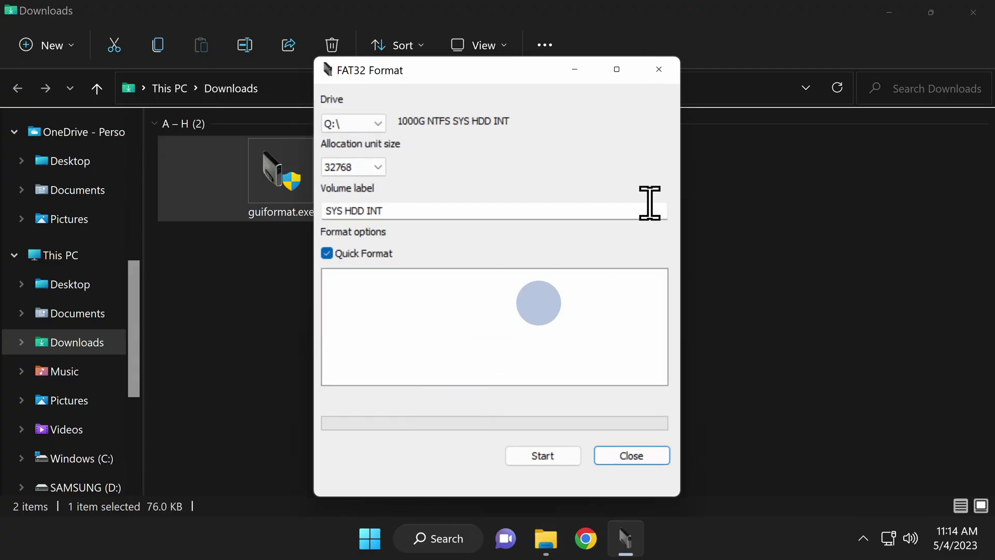
click(976, 13)
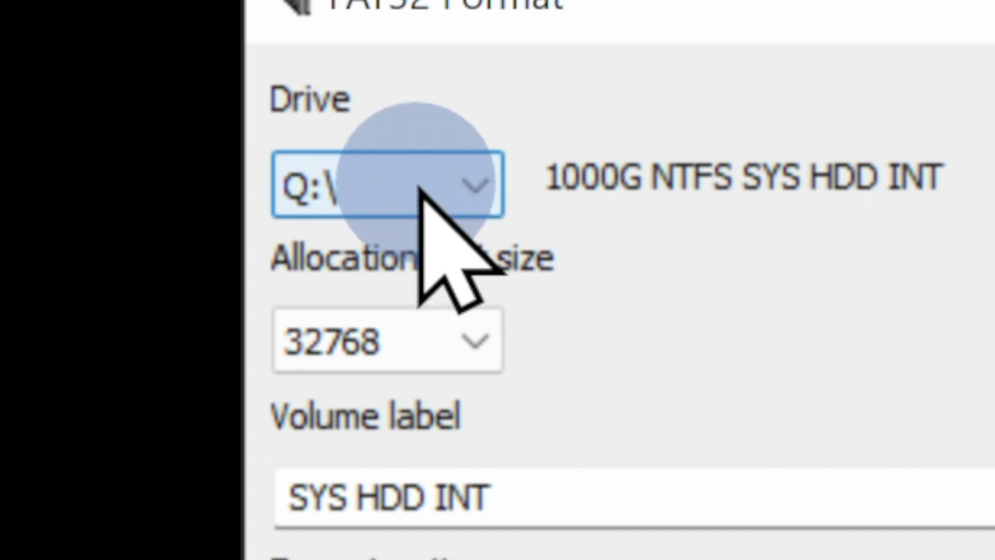
Quick-format drive G:\ as FAT32 with the 32768 allocation unit size, confirm the data erasure, and close FAT32 Format.
click(390, 194)
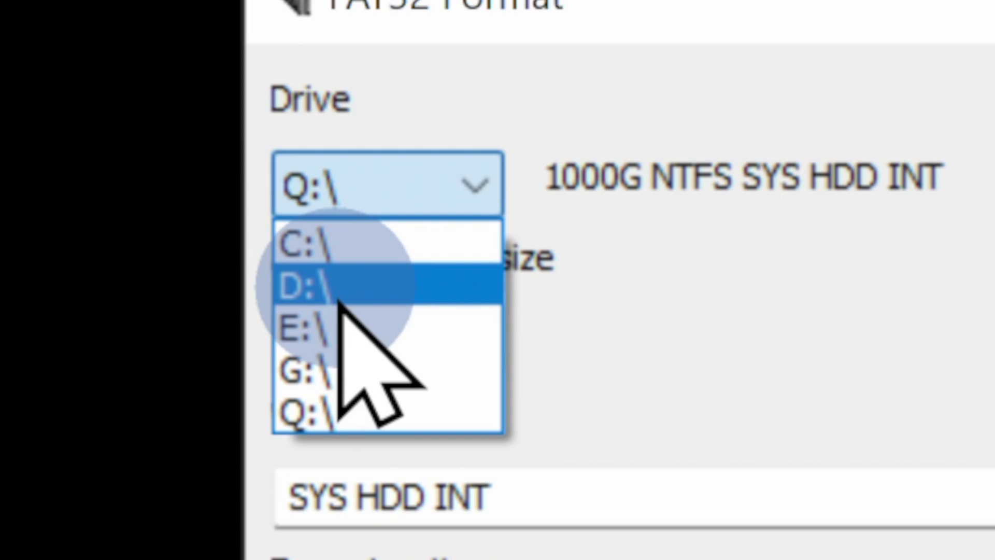
click(338, 365)
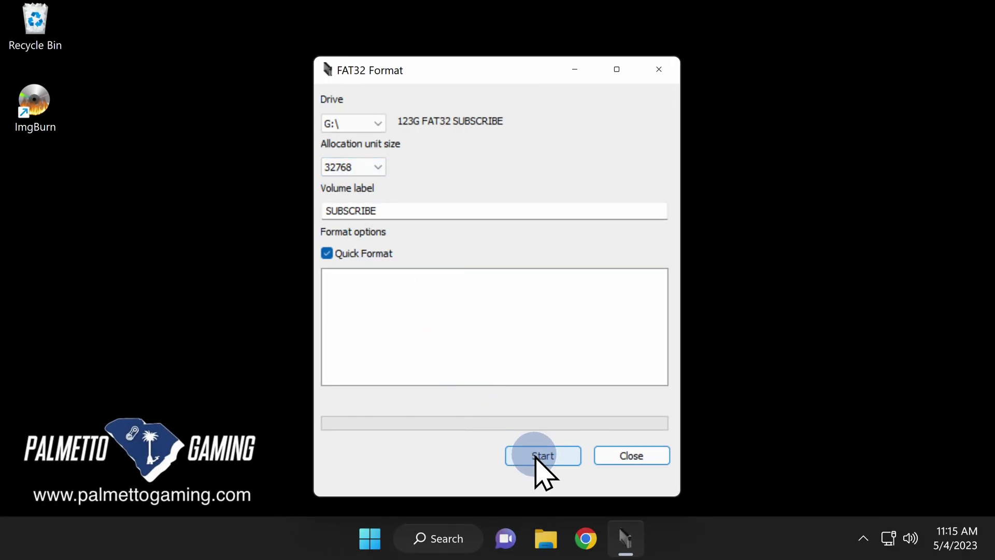
click(538, 456)
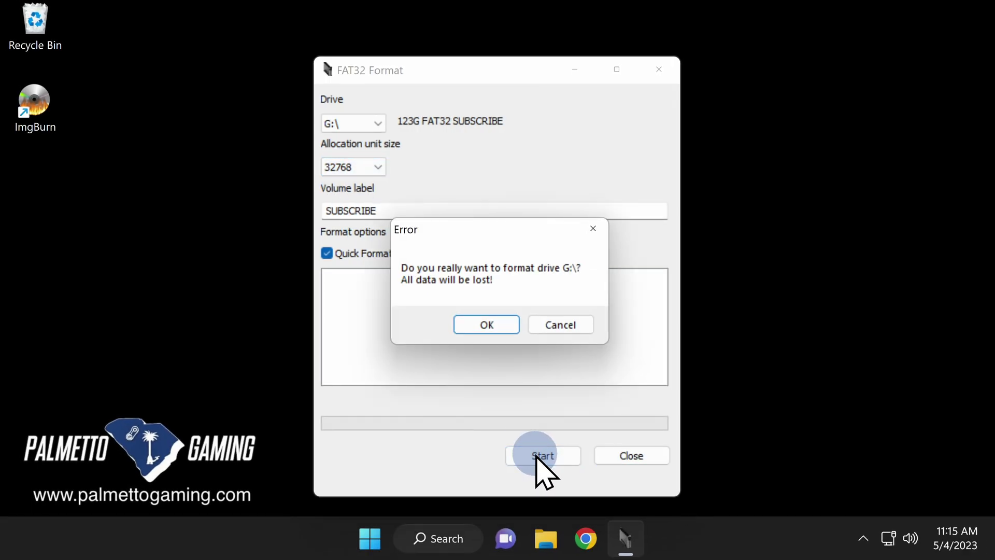
click(487, 324)
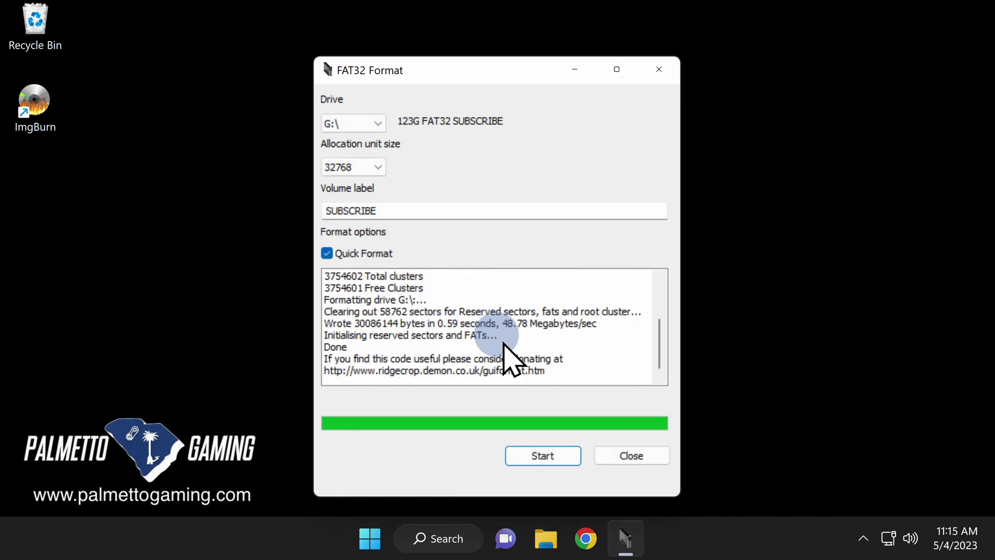
click(633, 459)
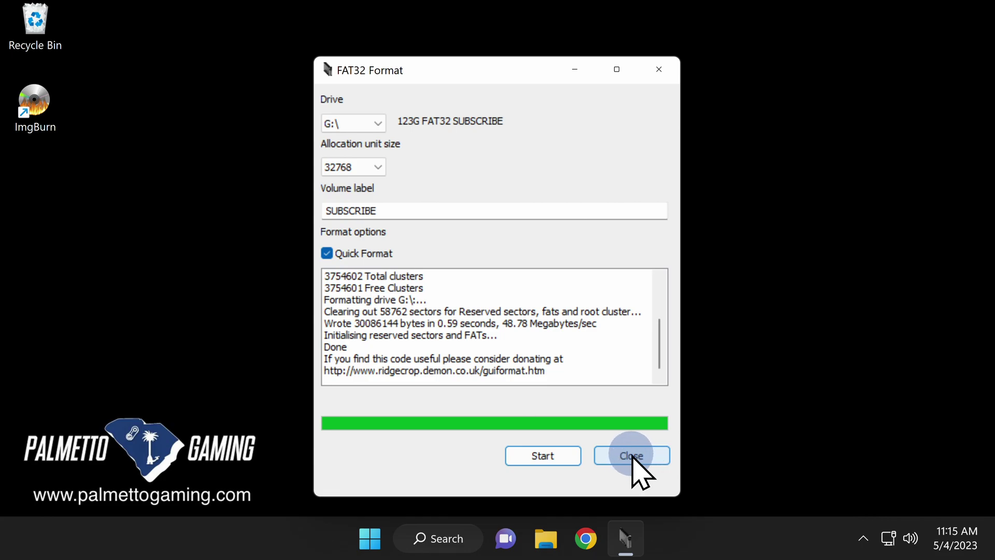
click(633, 457)
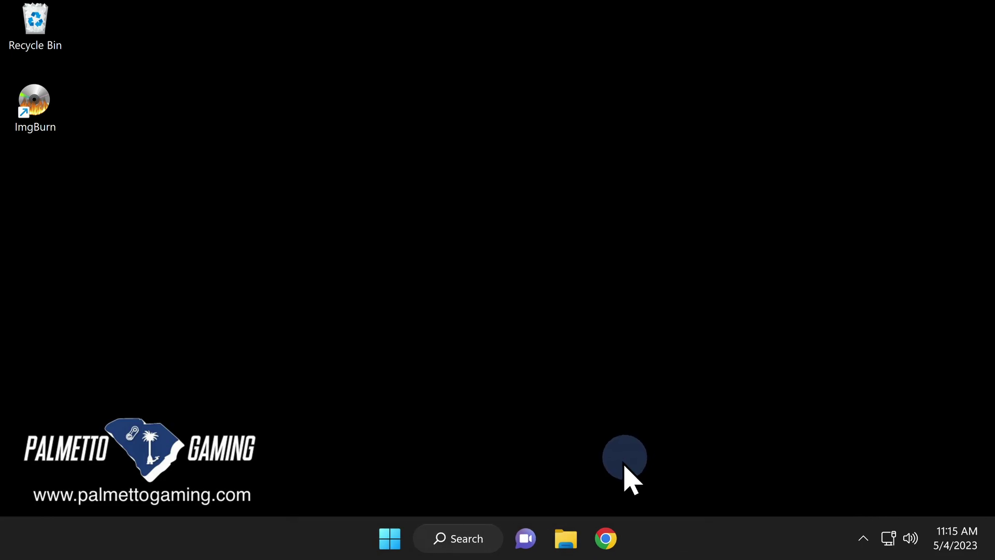
Open the Downloads folder and delete the guiformat program from it.
right_click(570, 541)
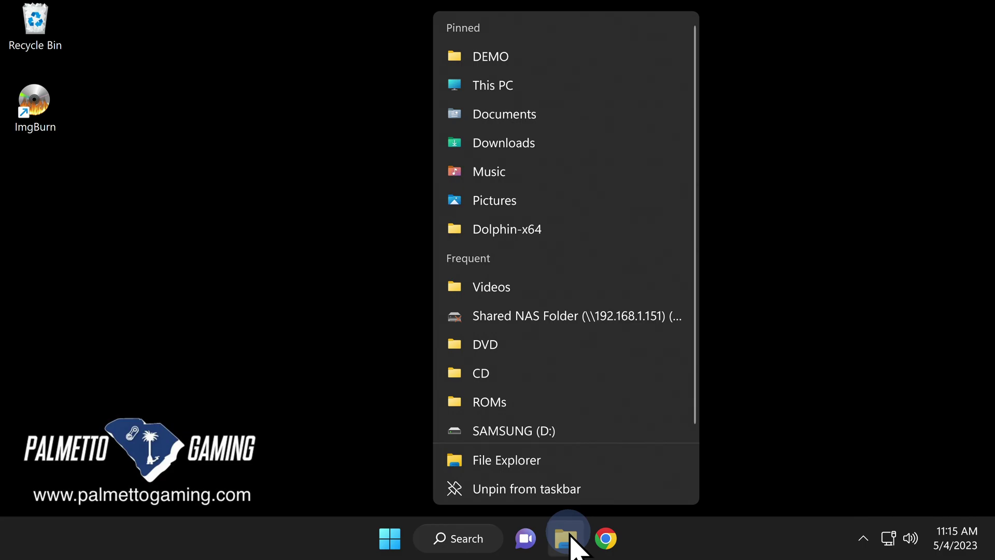
click(524, 148)
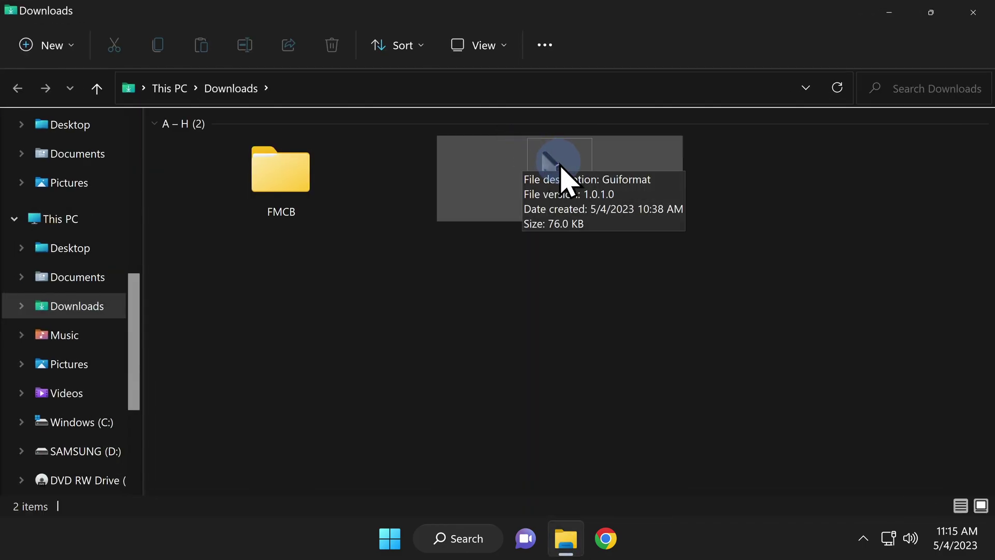
right_click(565, 179)
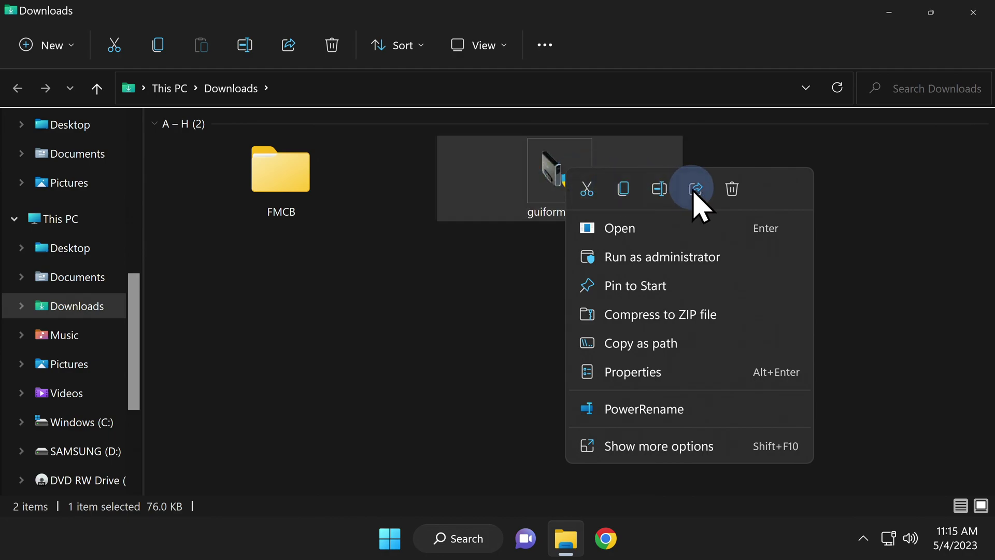
click(728, 189)
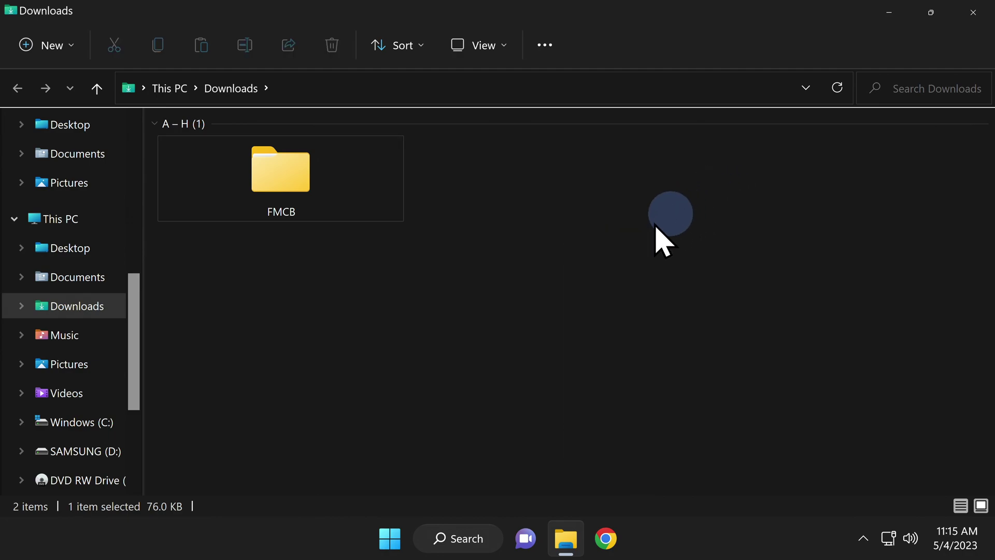
Copy the FMCB folder from Downloads to the root of the SUBSCRIBE (G:) drive and close the window.
click(293, 175)
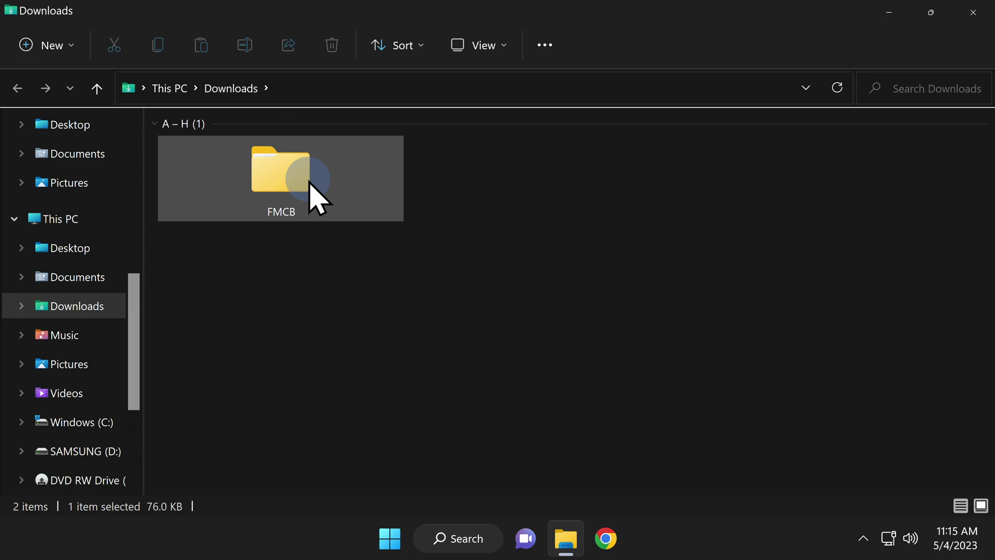
right_click(293, 175)
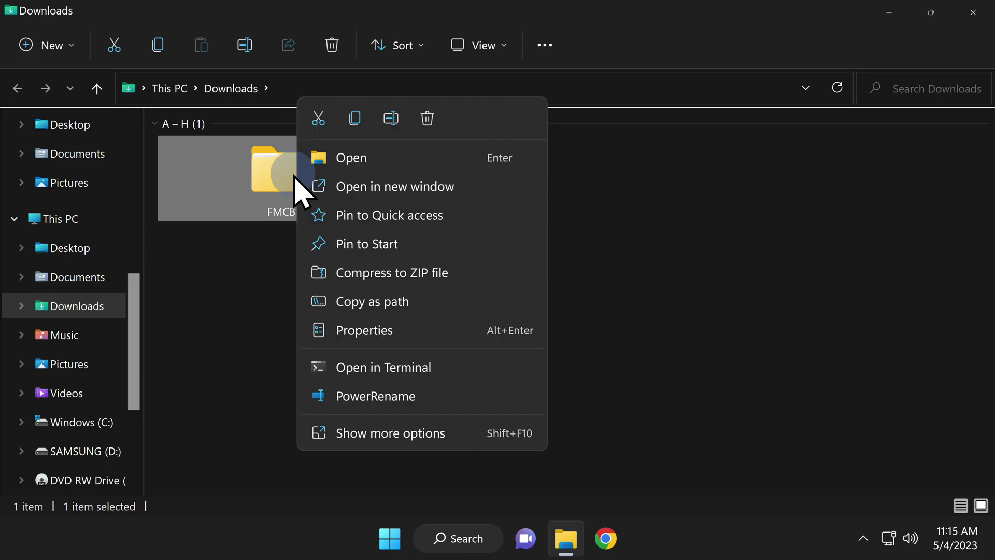
click(355, 118)
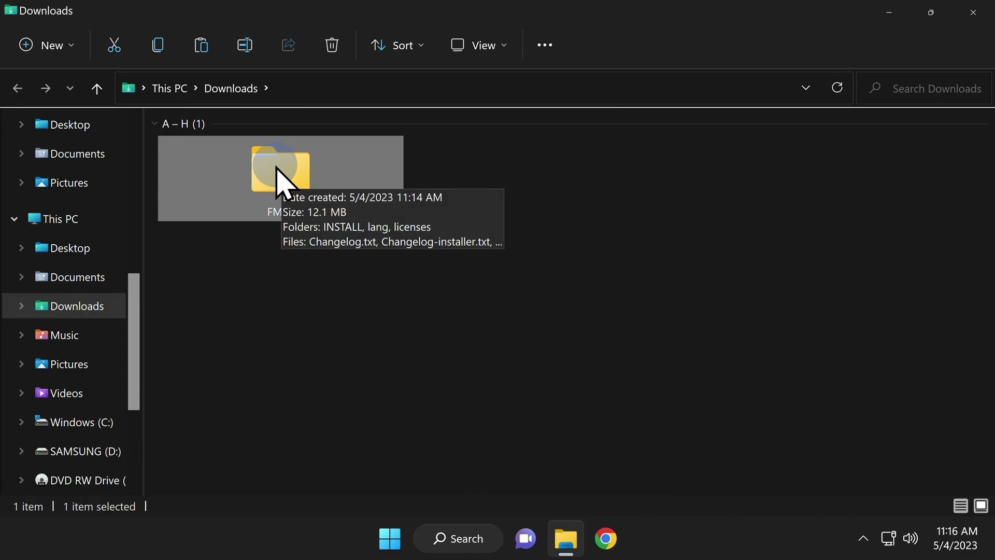
click(92, 219)
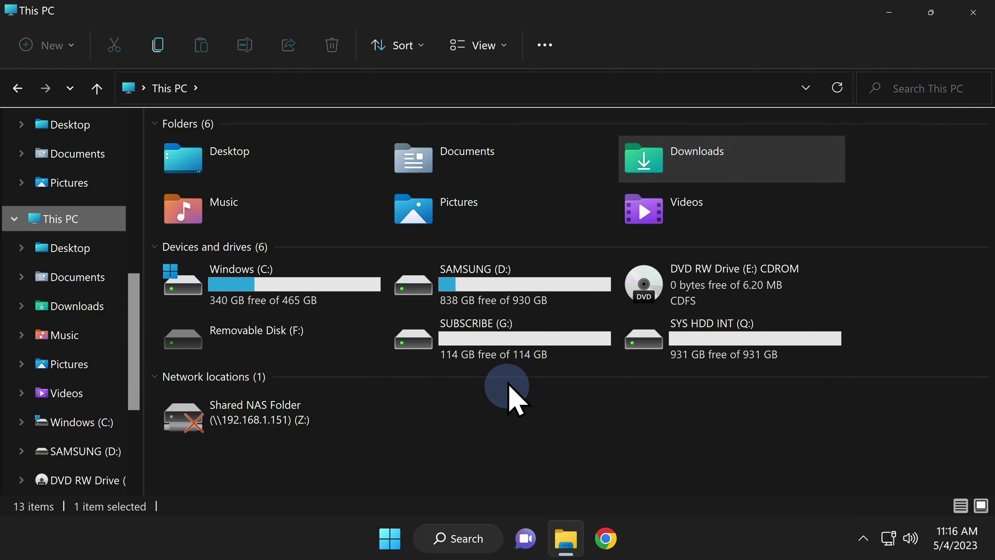
mouse_move(496, 358)
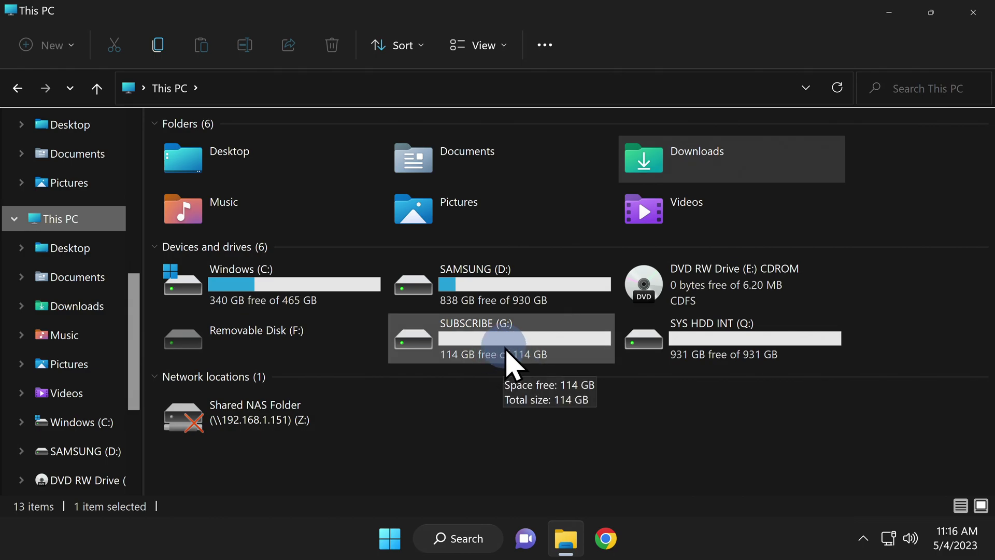
click(503, 350)
double_click(502, 350)
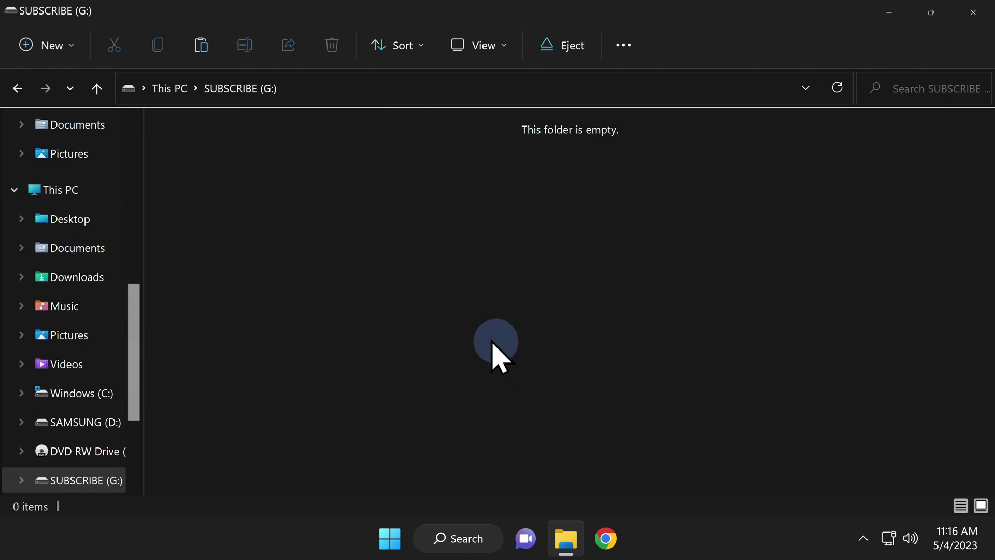
right_click(342, 270)
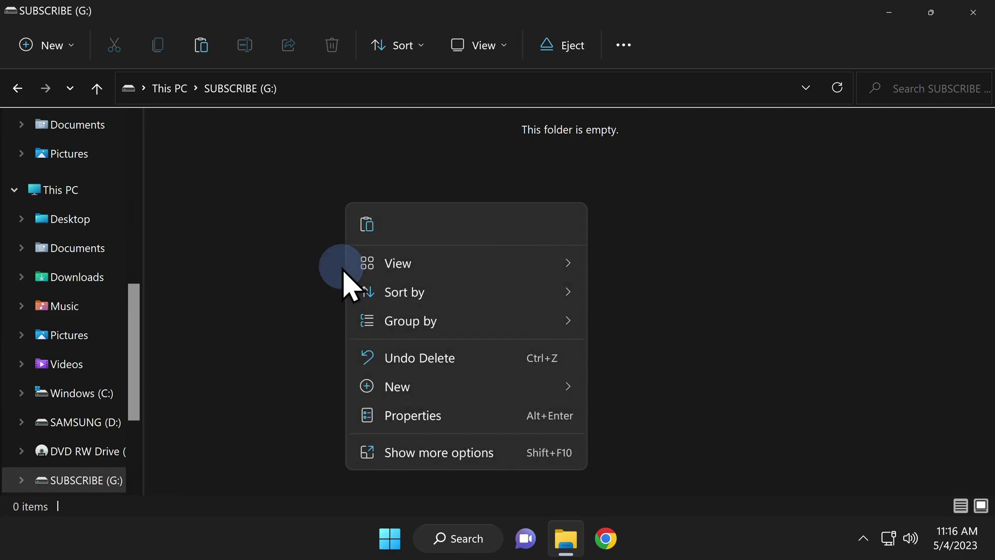
click(367, 225)
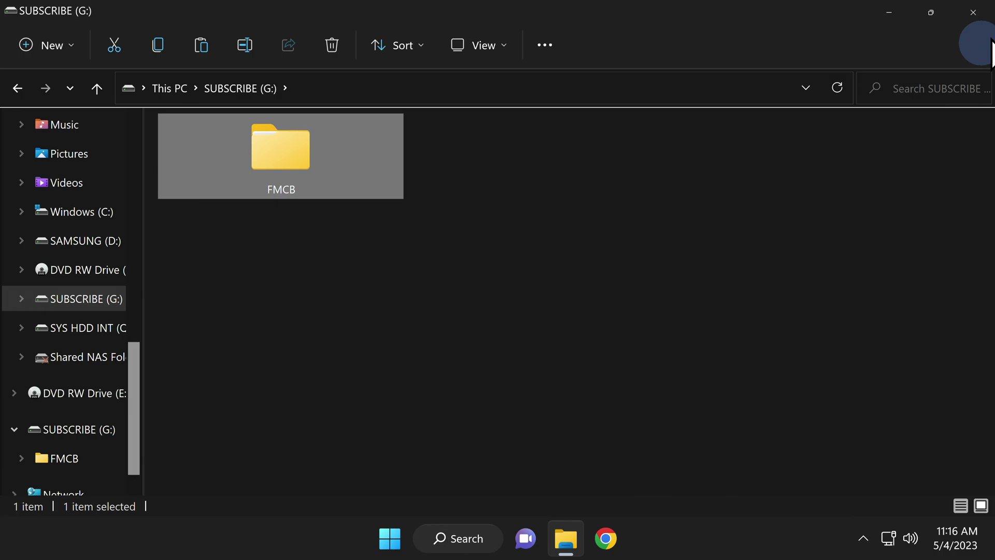
click(977, 15)
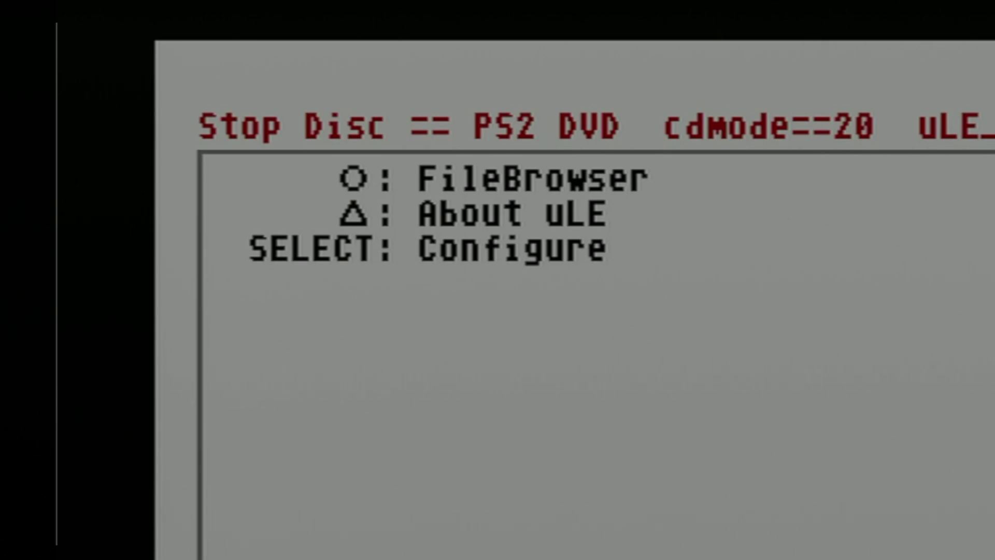
In uLaunchELF (uLE) on the PS2, browse to the FMCB folder on the mass:/ USB device.
key(Return)
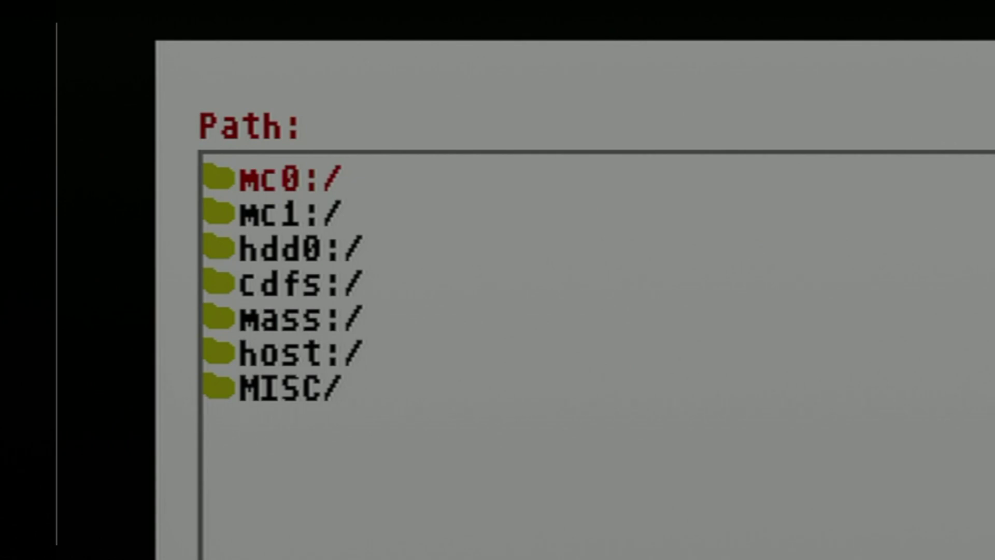
key(Down)
key(Down)
key(Down)
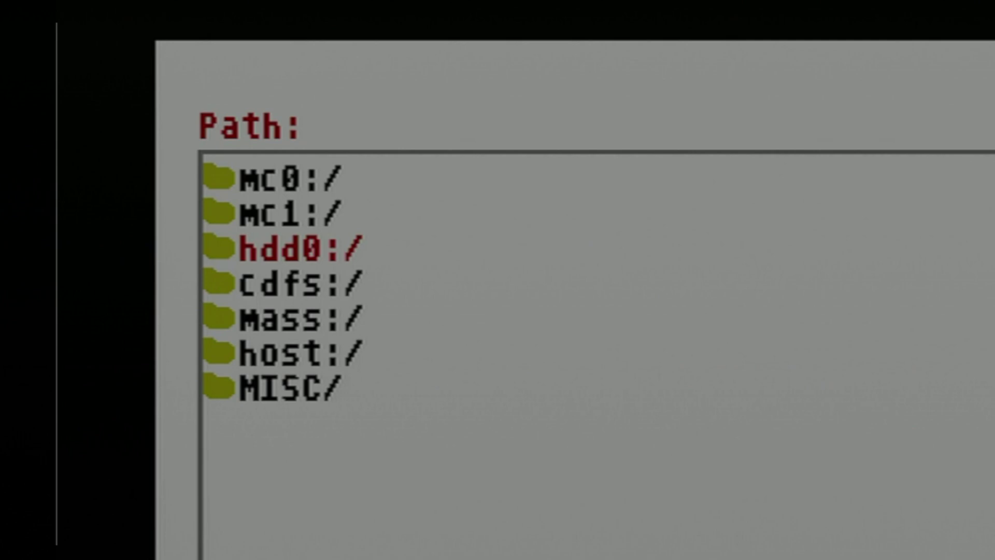
key(Down)
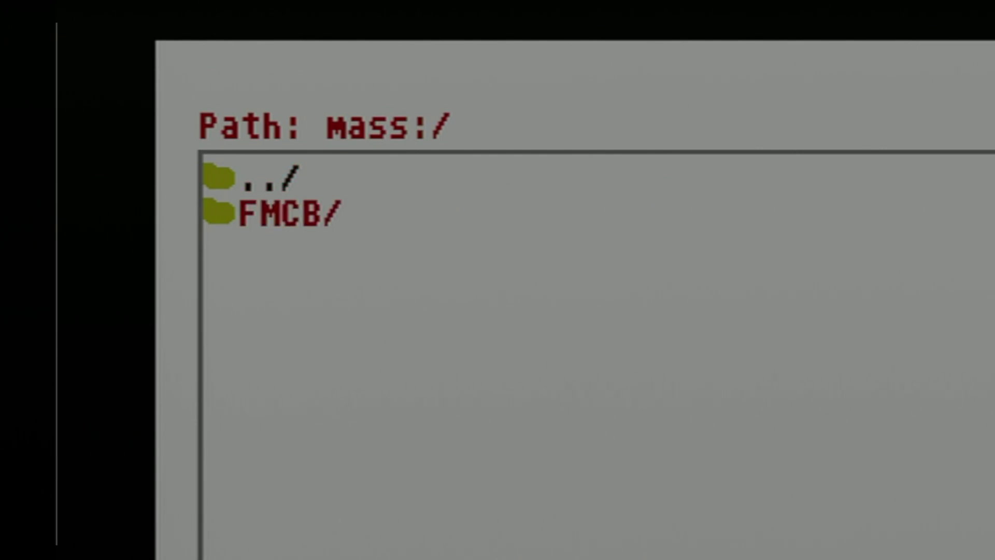
key(Return)
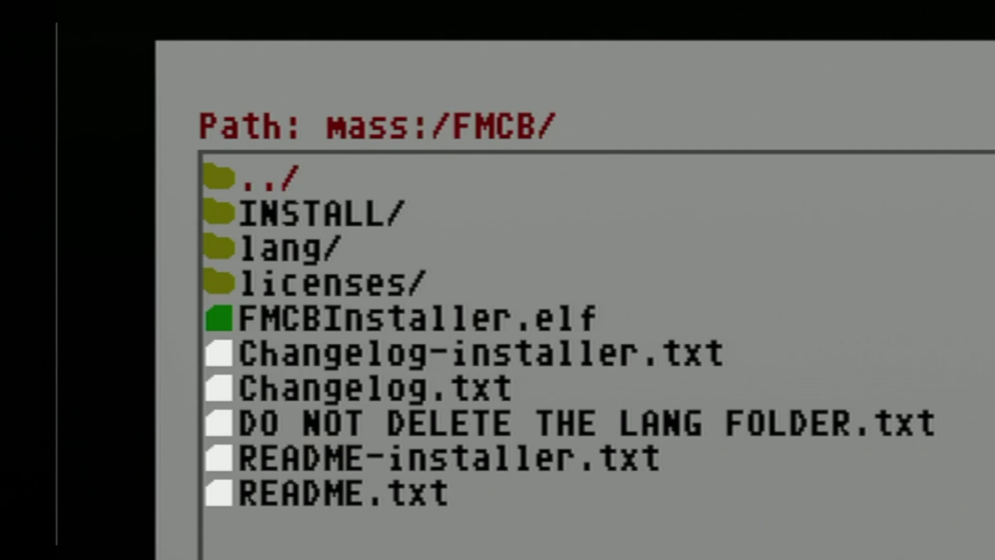
Launch FMCBInstaller.elf from the mass:/FMCB/ folder.
key(Down)
key(Down)
key(Down)
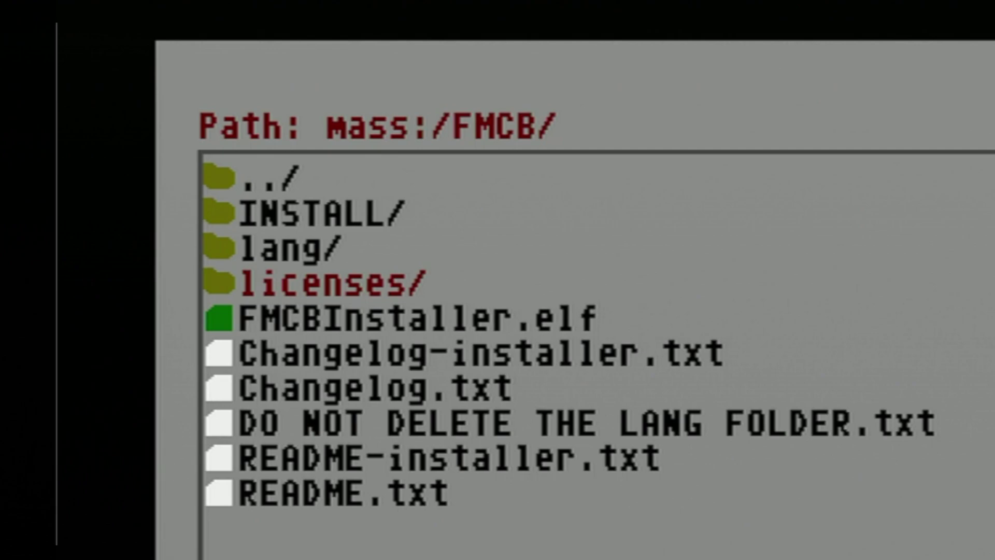
key(Down)
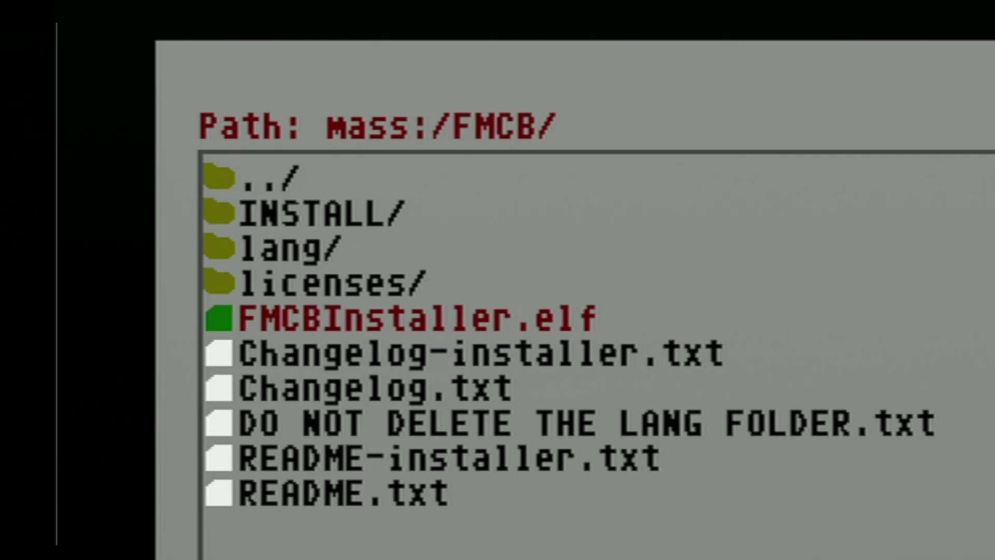
key(Return)
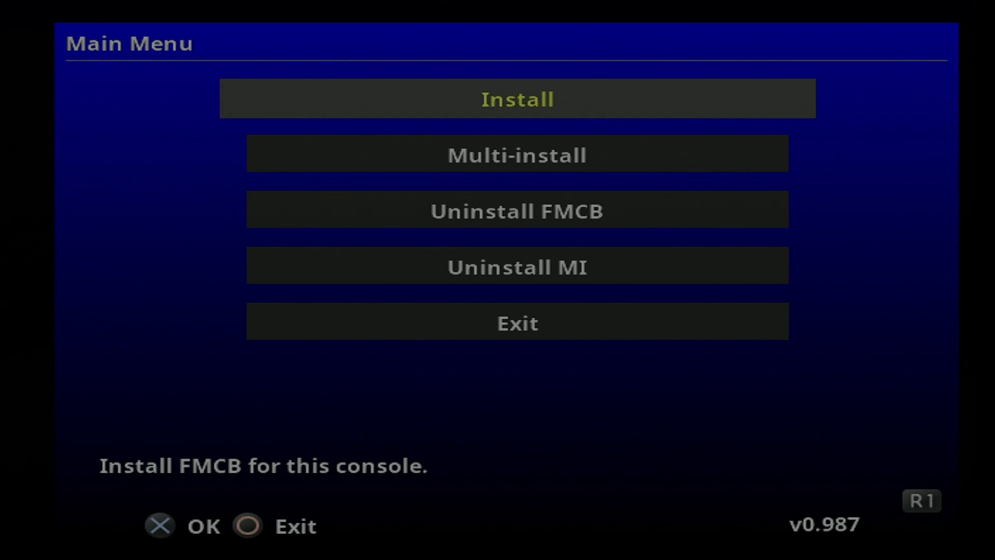
Start the FMCB installation for this console and confirm installing onto the memory card in slot 1.
key(Return)
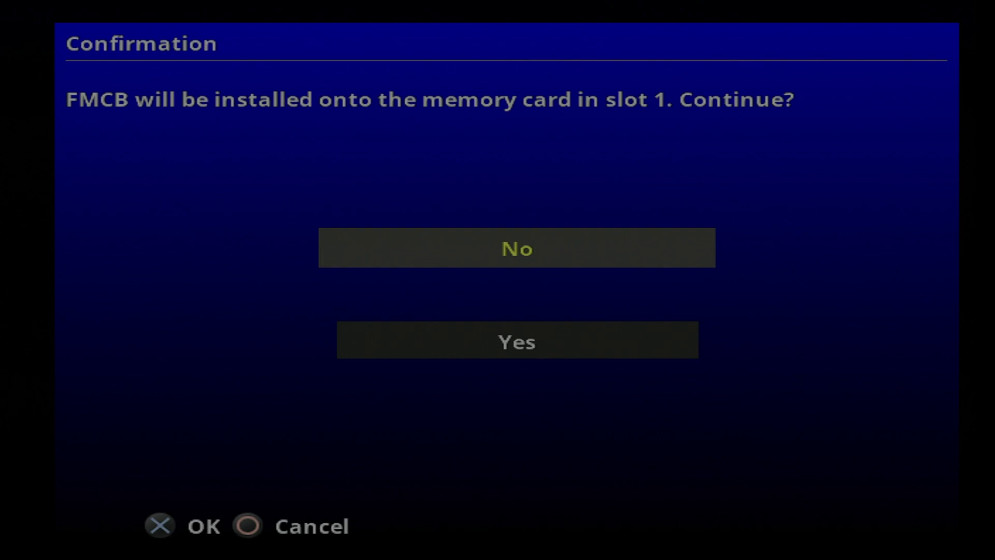
key(Down)
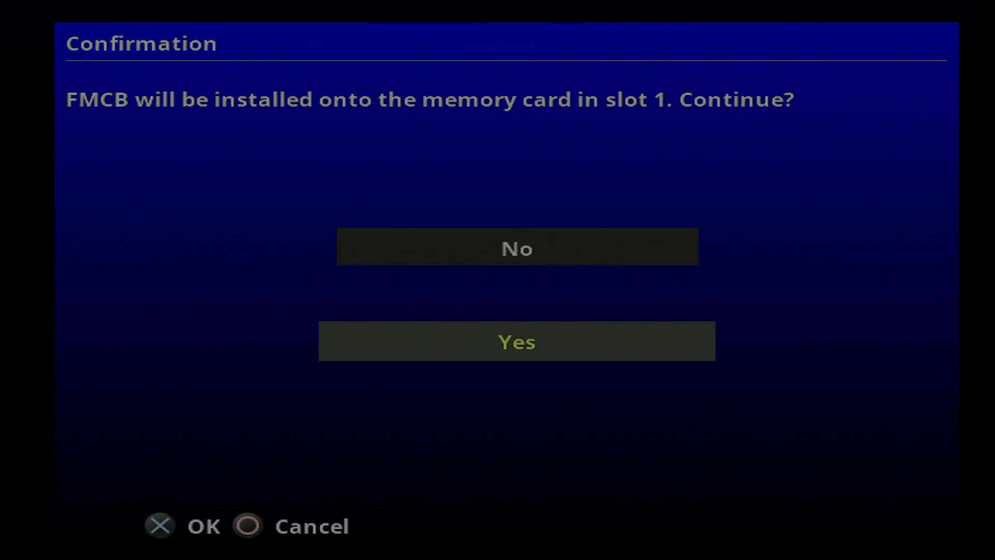
key(Return)
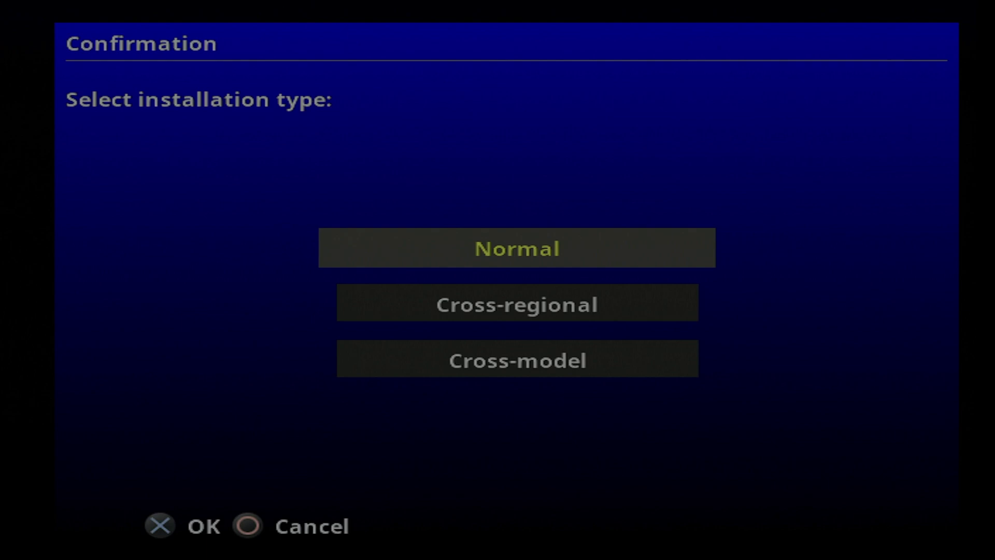